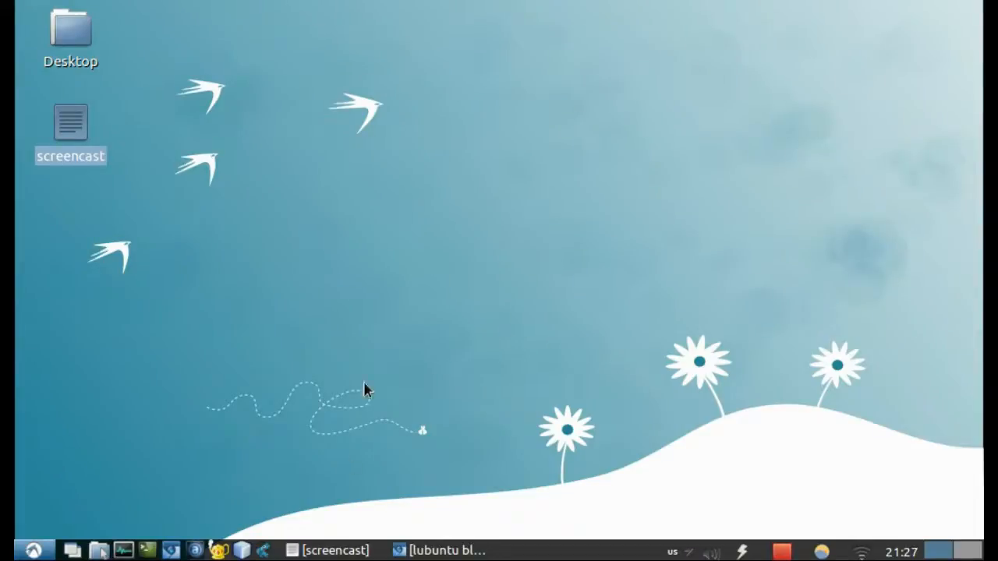
- Open the screencast notes and copy the Compton download link on line 2
{"action": "left_click", "coordinate": [348, 551]}
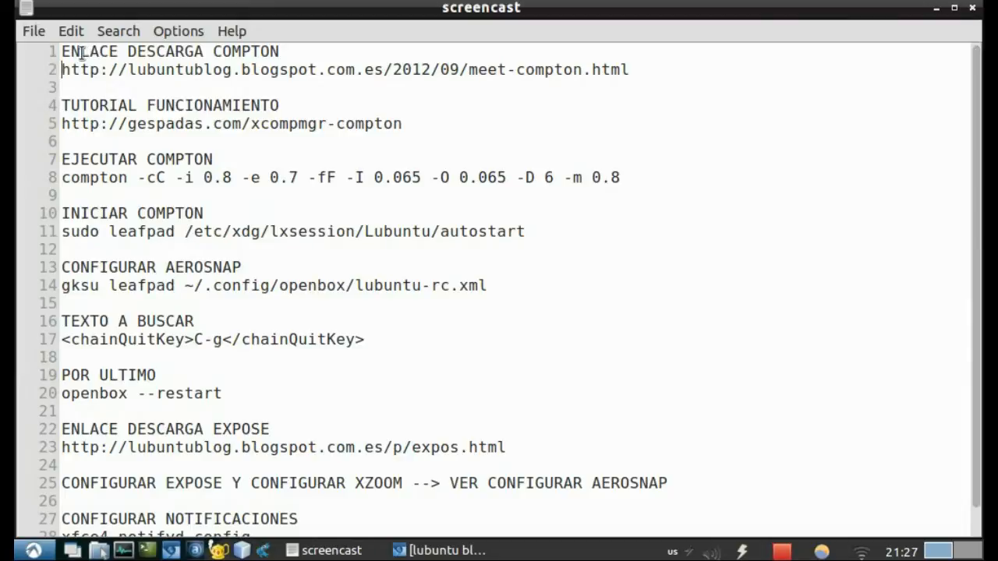
{"action": "left_click_drag", "start_coordinate": [652, 80], "coordinate": [62, 72]}
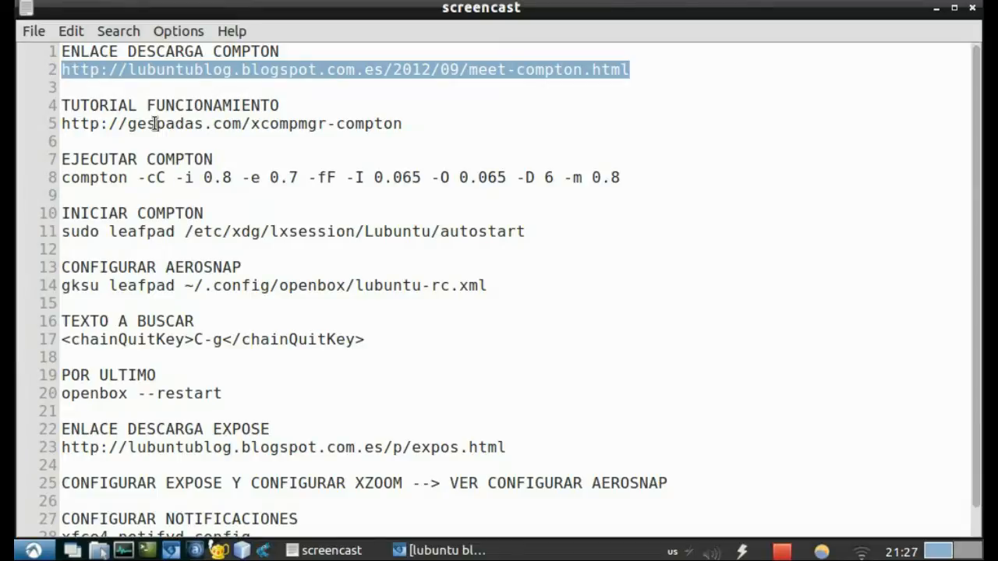
{"action": "right_click", "coordinate": [606, 71]}
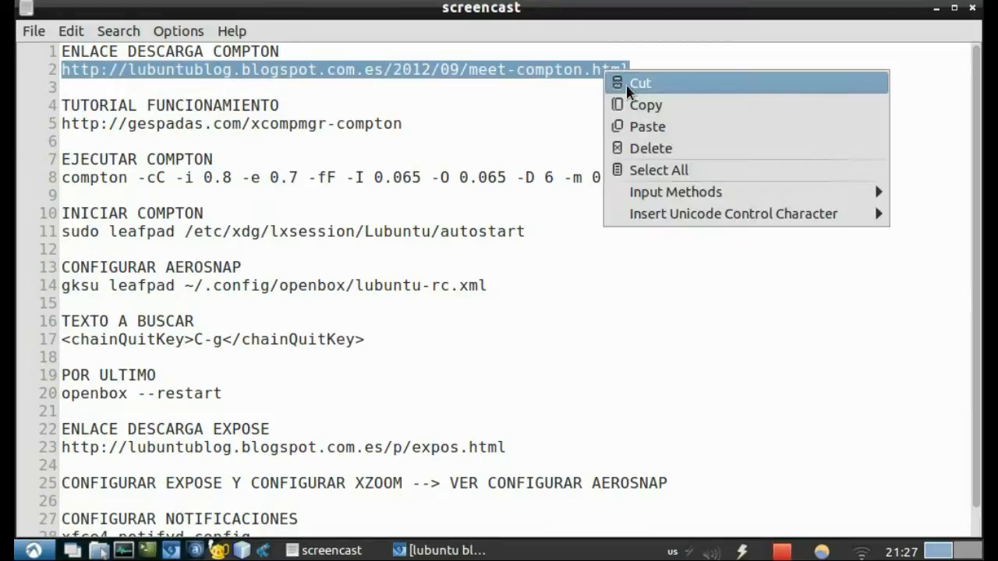
{"action": "left_click", "coordinate": [640, 106]}
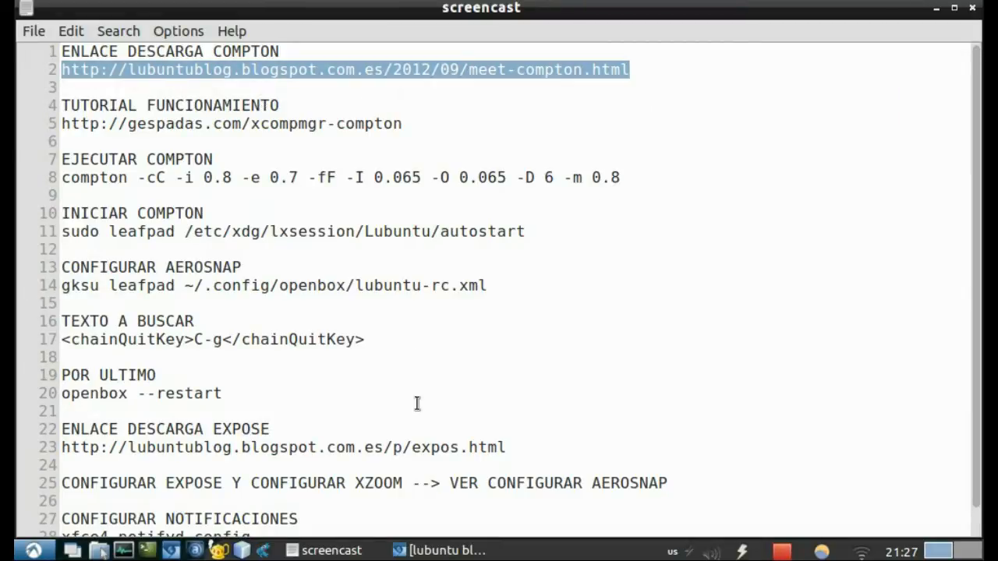
- Switch to the browser and review the Meet Compton post through to its 32bit and 64bit download links
{"action": "left_click", "coordinate": [432, 551]}
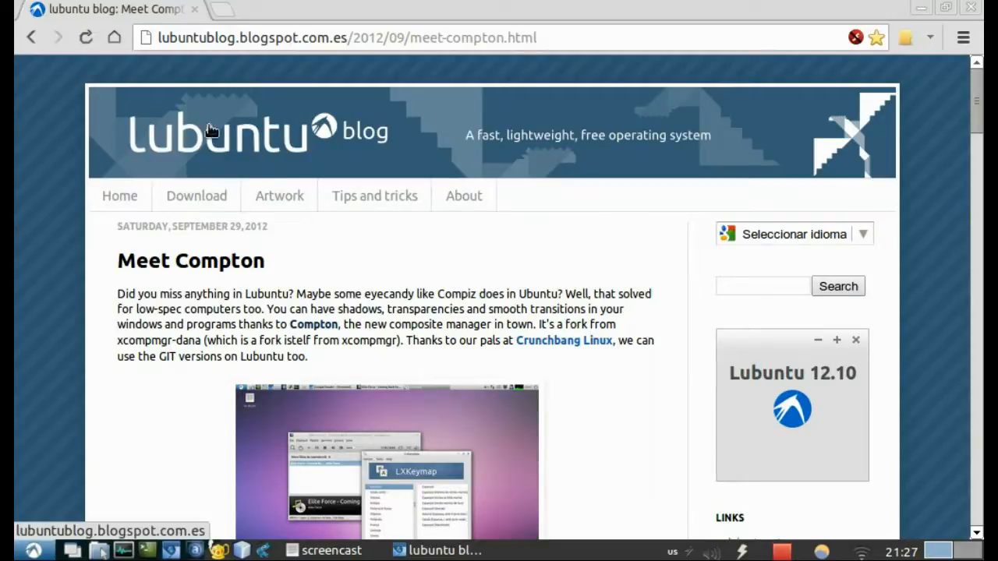
{"action": "scroll", "coordinate": [133, 379], "scroll_direction": "down", "scroll_amount": 3}
{"action": "scroll", "coordinate": [133, 377], "scroll_direction": "up", "scroll_amount": 3}
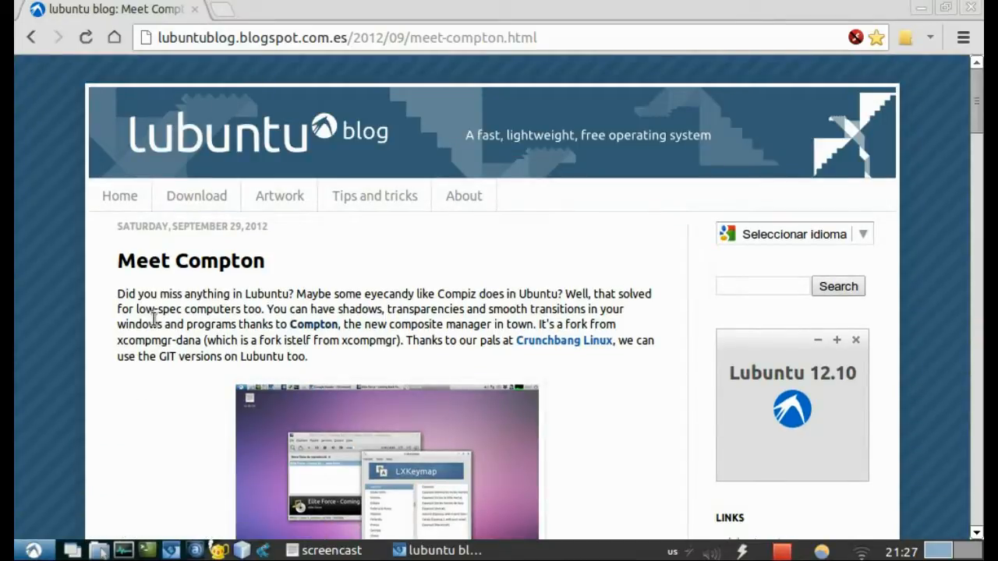
{"action": "scroll", "coordinate": [154, 319], "scroll_direction": "down", "scroll_amount": 9}
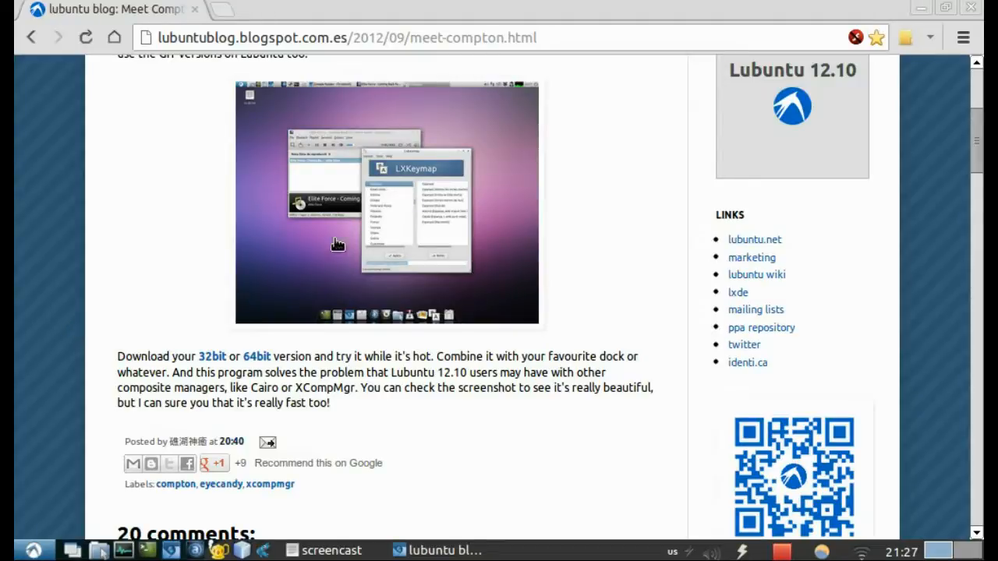
{"action": "left_click", "coordinate": [920, 11]}
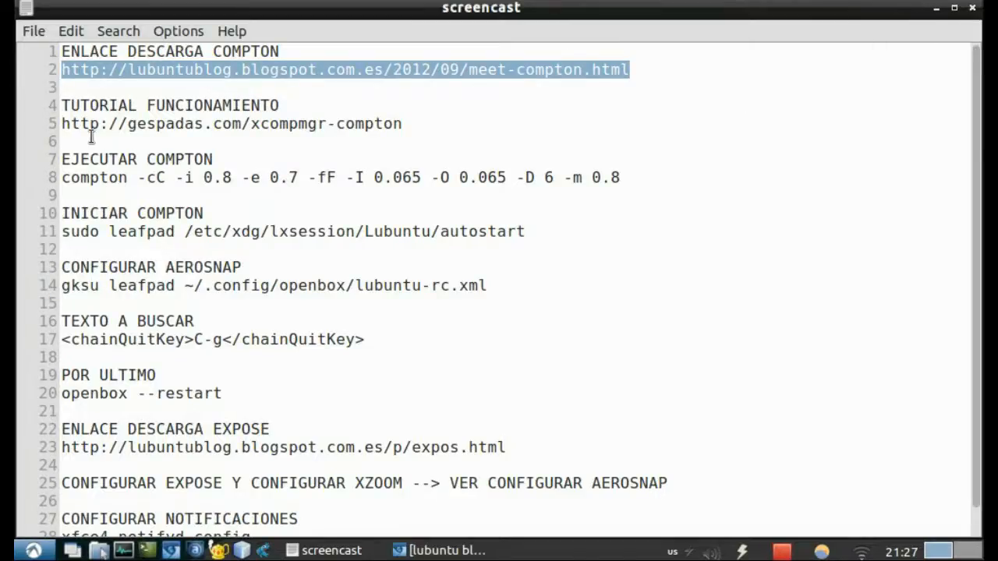
{"action": "left_click_drag", "start_coordinate": [63, 124], "coordinate": [377, 132]}
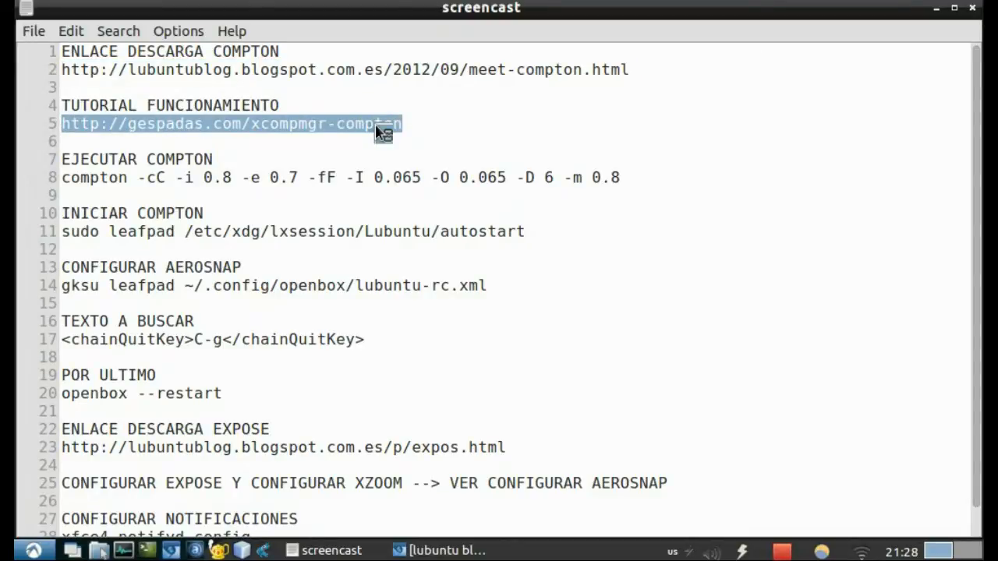
{"action": "right_click", "coordinate": [378, 129]}
{"action": "left_click", "coordinate": [436, 158]}
{"action": "left_click", "coordinate": [440, 550]}
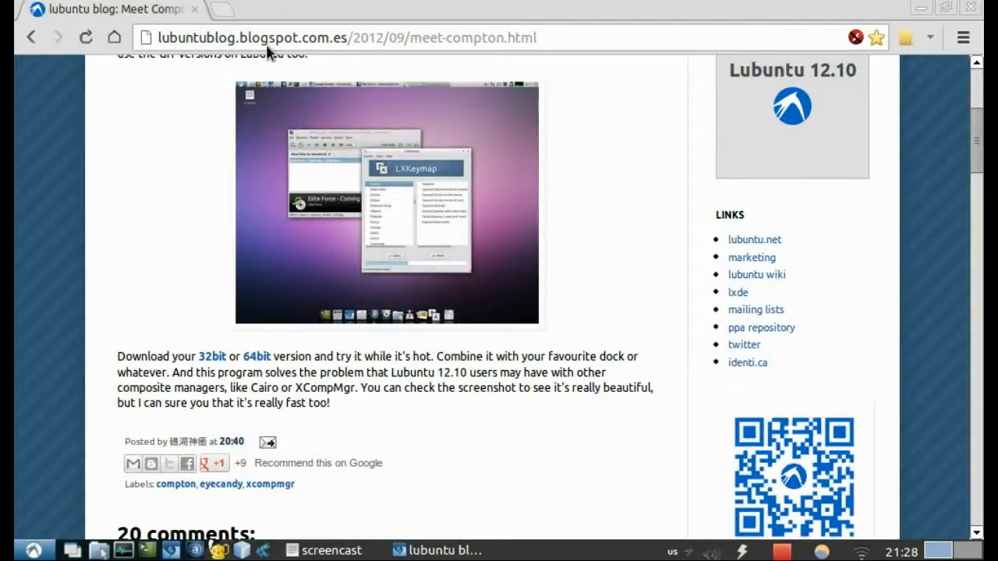
{"action": "left_click", "coordinate": [221, 9]}
{"action": "key", "text": "ctrl+v"}
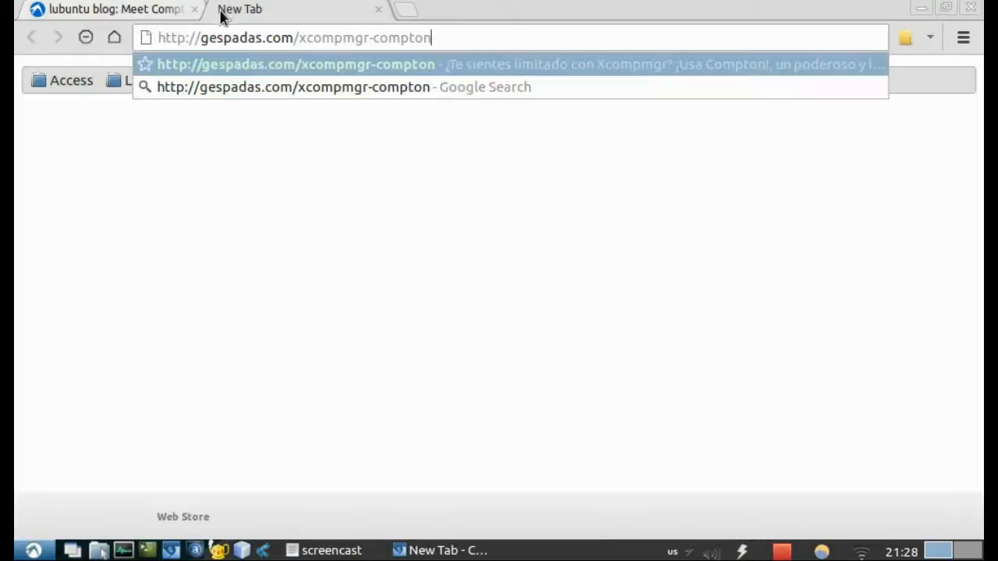
{"action": "key", "text": "Return"}
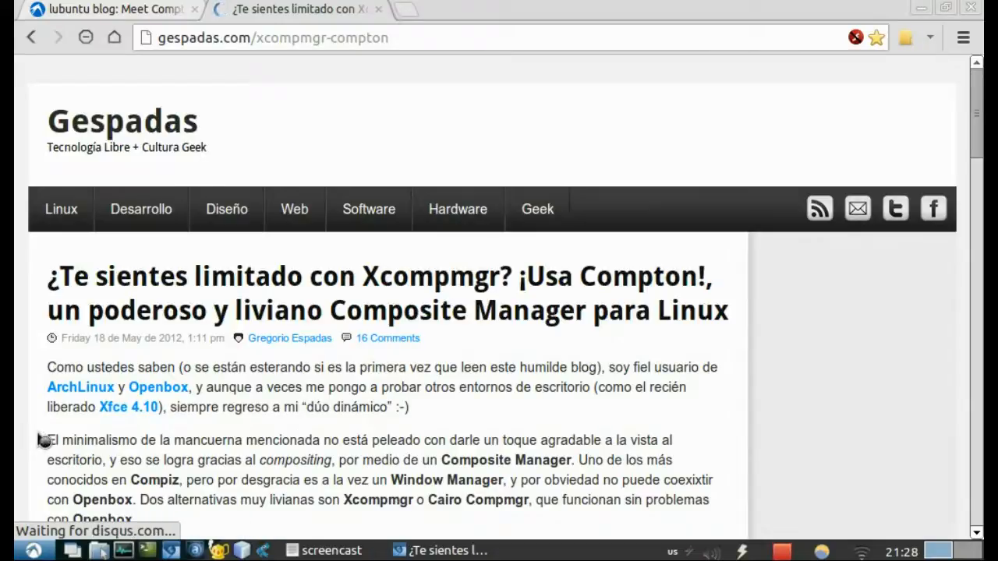
- Examine the Compton tutorial's example commands for shadows, opacity, fading and menu transparency
{"action": "scroll", "coordinate": [42, 436], "scroll_direction": "down", "scroll_amount": 1}
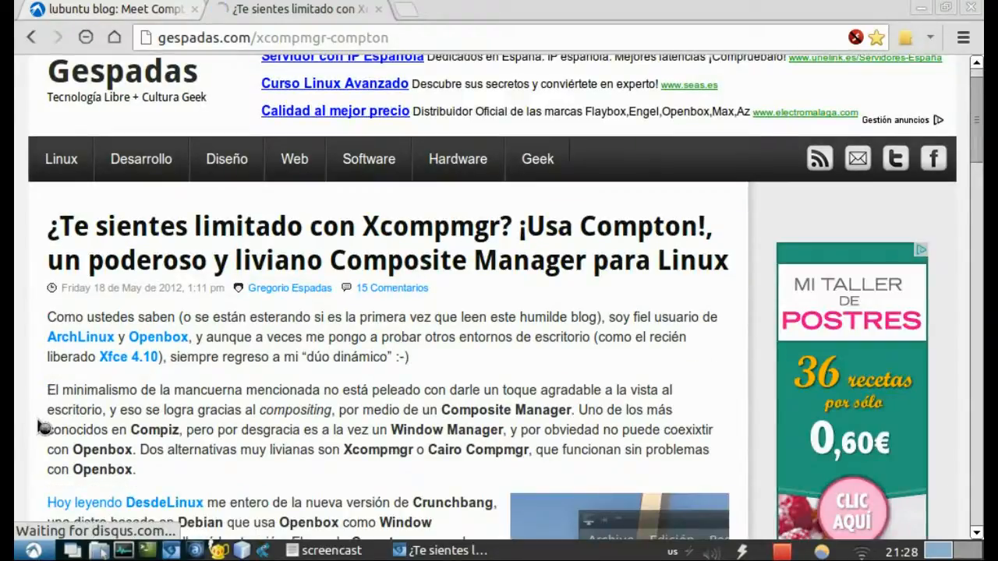
{"action": "scroll", "coordinate": [280, 409], "scroll_direction": "down", "scroll_amount": 1}
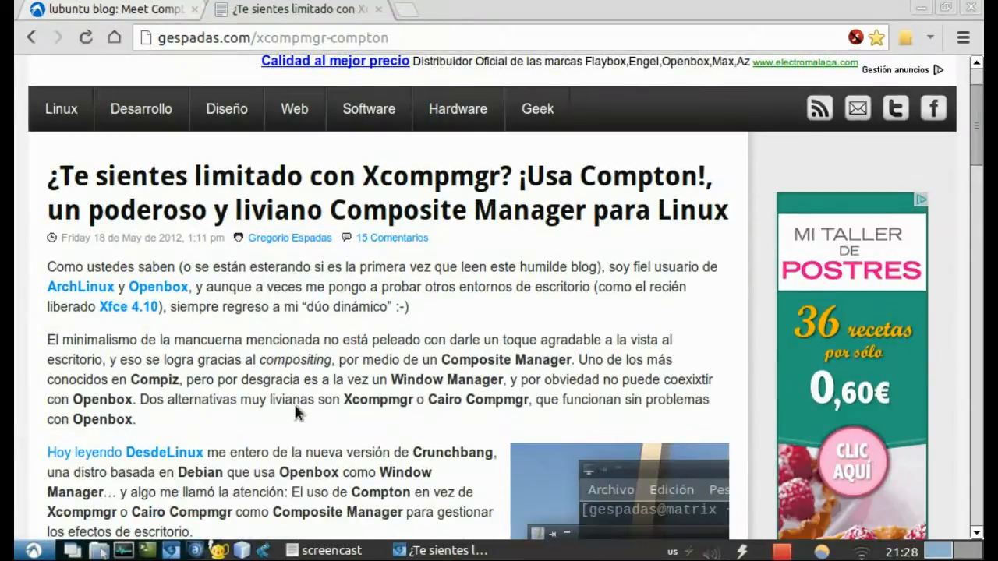
{"action": "scroll", "coordinate": [294, 402], "scroll_direction": "down", "scroll_amount": 7}
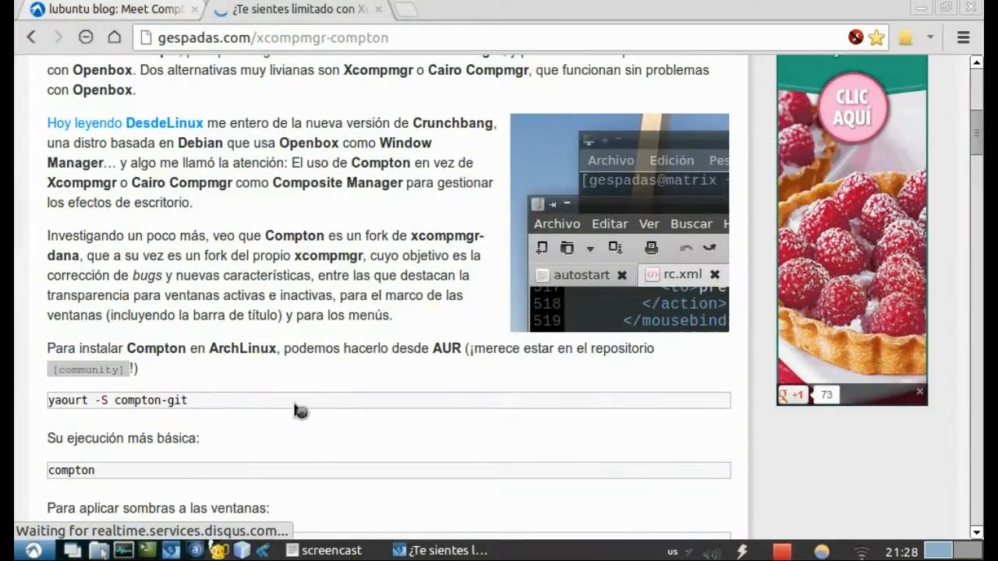
{"action": "scroll", "coordinate": [296, 410], "scroll_direction": "down", "scroll_amount": 4}
{"action": "scroll", "coordinate": [293, 402], "scroll_direction": "down", "scroll_amount": 2}
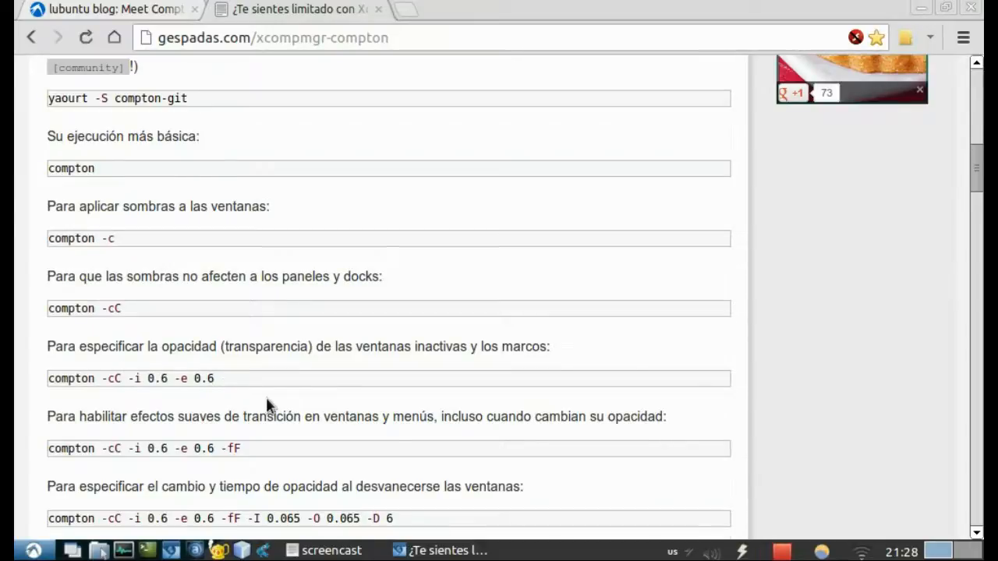
{"action": "scroll", "coordinate": [265, 397], "scroll_direction": "down", "scroll_amount": 1}
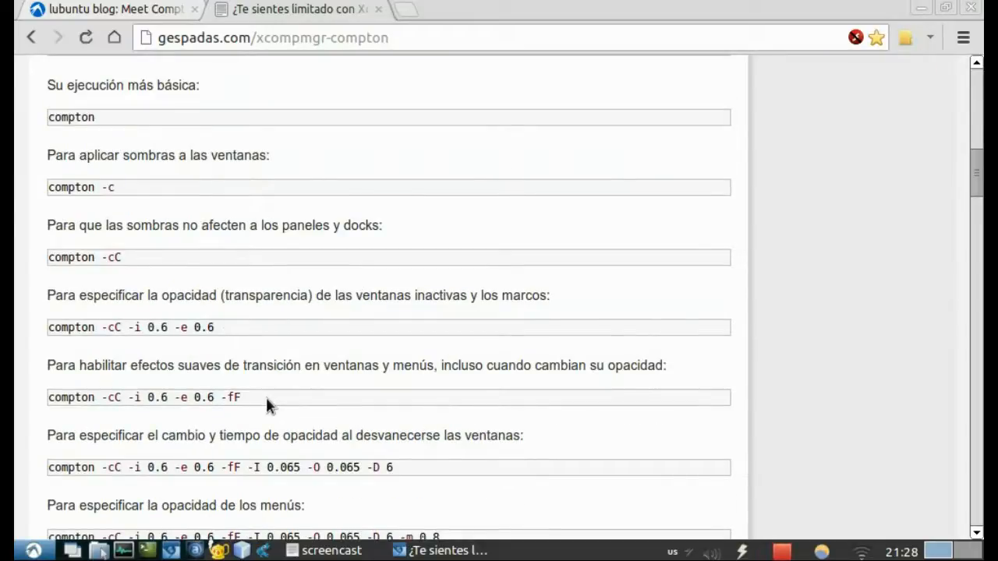
{"action": "scroll", "coordinate": [266, 398], "scroll_direction": "down", "scroll_amount": 2}
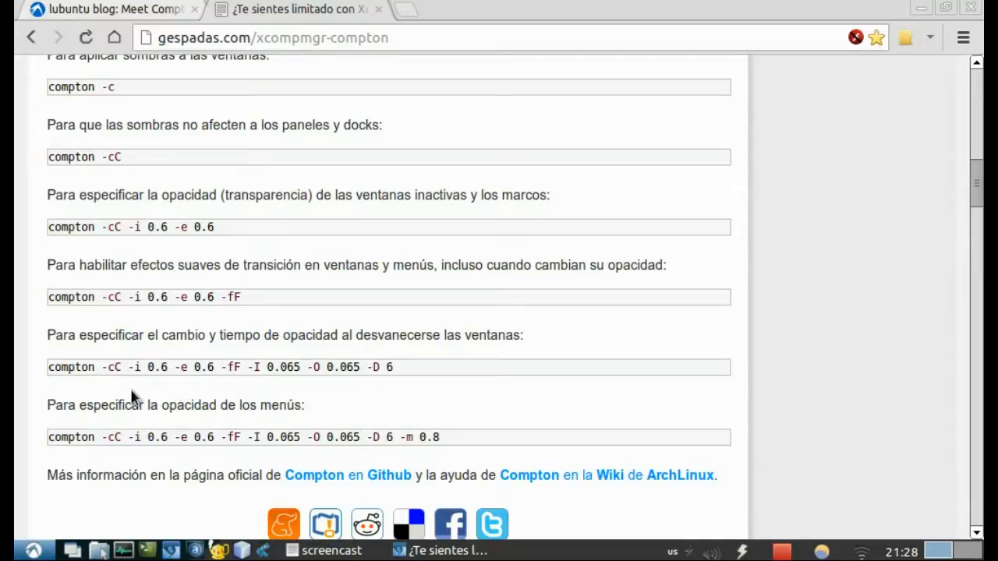
{"action": "left_click_drag", "start_coordinate": [49, 436], "coordinate": [444, 440]}
{"action": "left_click", "coordinate": [392, 372]}
- Return to the screencast notes and copy the full compton command under EJECUTAR COMPTON
{"action": "left_click", "coordinate": [921, 8]}
{"action": "left_click_drag", "start_coordinate": [63, 177], "coordinate": [605, 178]}
{"action": "right_click", "coordinate": [607, 182]}
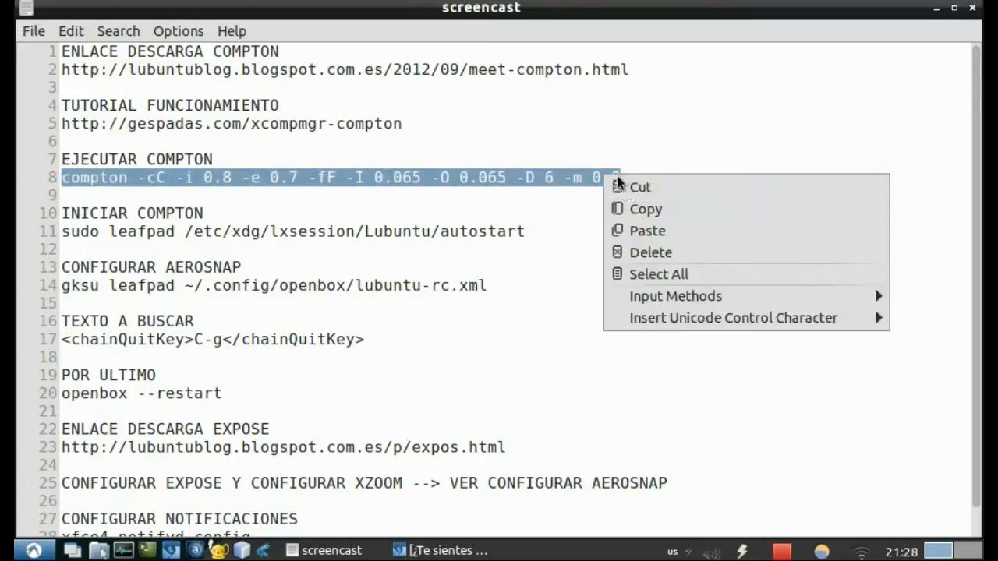
{"action": "left_click", "coordinate": [631, 201]}
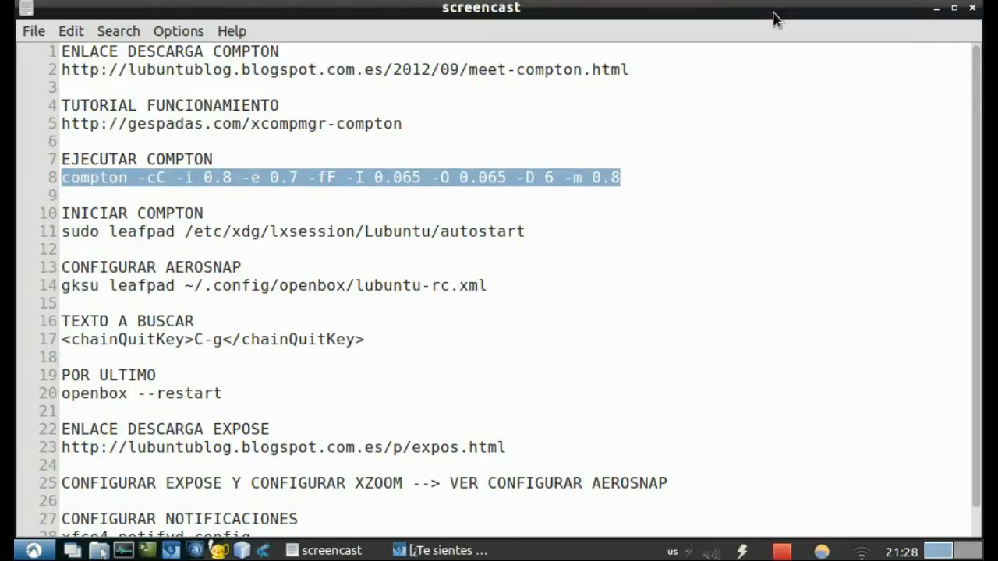
- Move the notes window aside, open LXTerminal and paste compton -cC -i 0.8 -e 0.7 -fF -I 0.065 -O 0.065 -D 6 -m 0.8
{"action": "left_click_drag", "start_coordinate": [647, 17], "coordinate": [933, 11]}
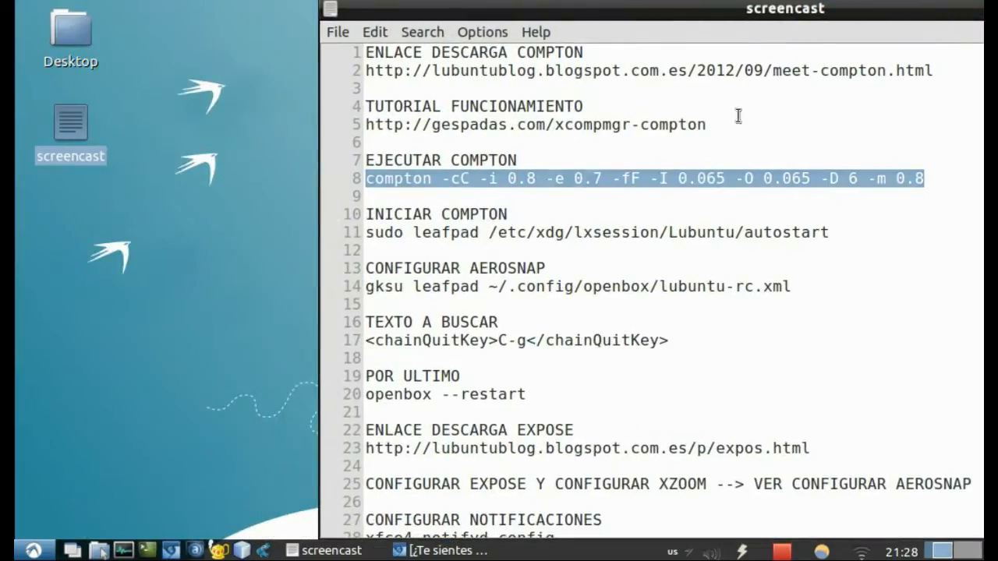
{"action": "left_click", "coordinate": [148, 550]}
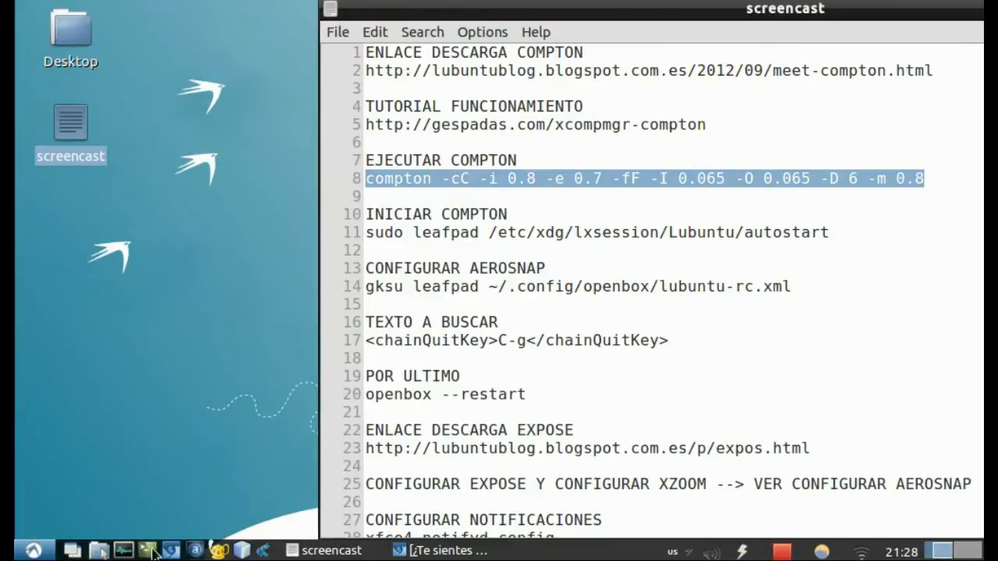
{"action": "left_click_drag", "start_coordinate": [571, 48], "coordinate": [333, 73]}
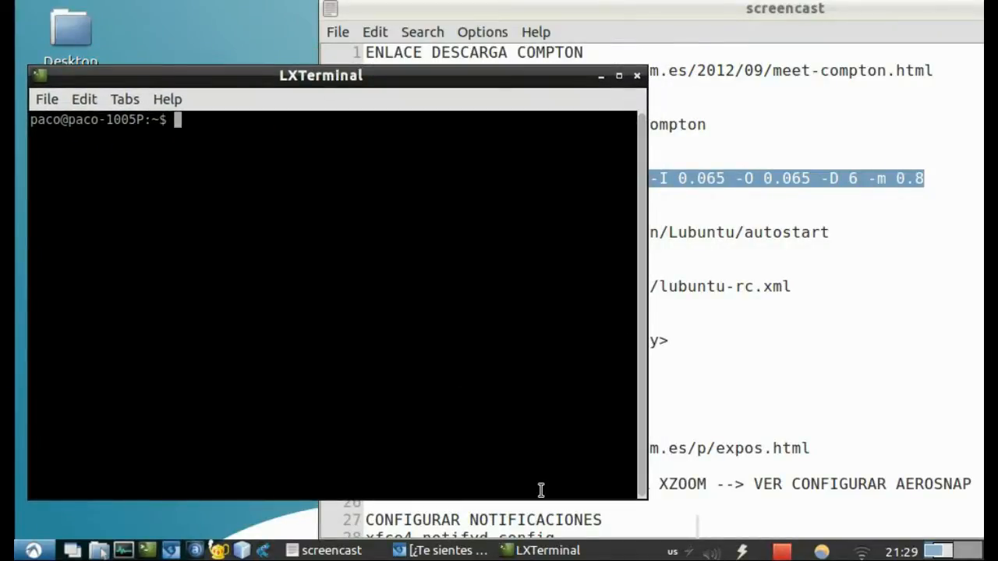
{"action": "left_click", "coordinate": [84, 100]}
{"action": "left_click", "coordinate": [98, 126]}
{"action": "left_click", "coordinate": [87, 104]}
{"action": "left_click", "coordinate": [117, 145]}
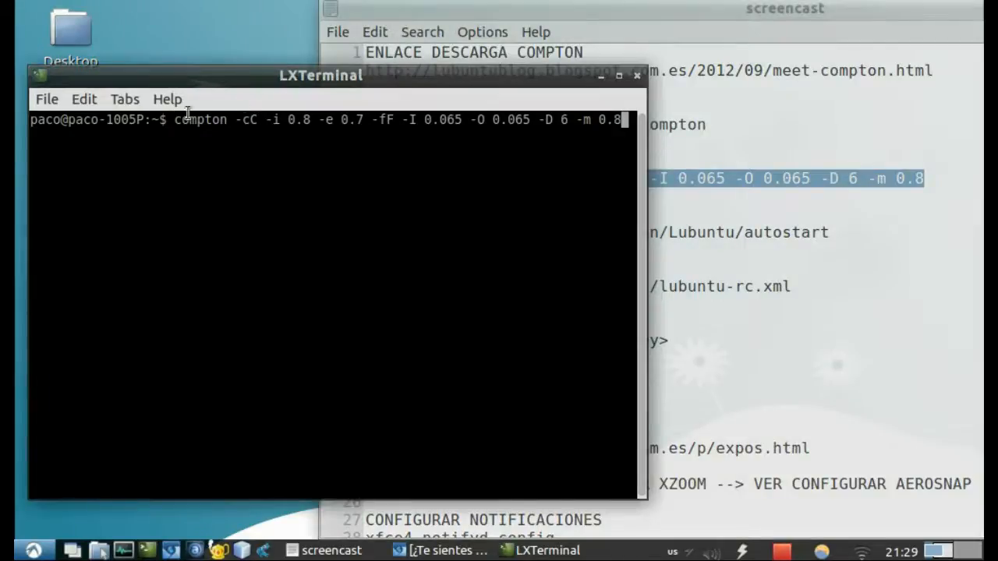
{"action": "mouse_move", "coordinate": [398, 74]}
{"action": "left_mouse_down"}
{"action": "mouse_move", "coordinate": [362, 76]}
{"action": "mouse_move", "coordinate": [392, 76]}
{"action": "left_mouse_up"}
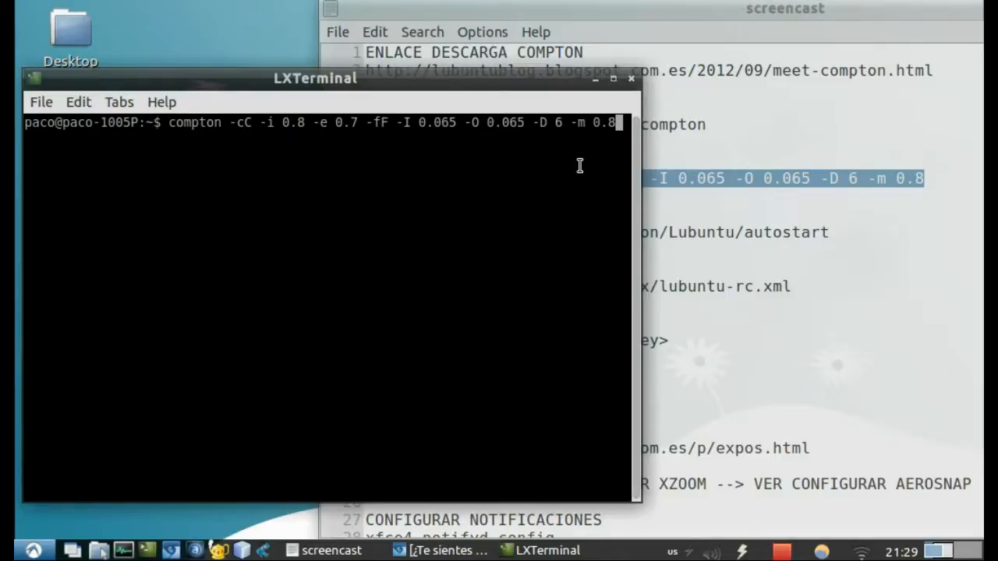
- Copy the command sudo leafpad /etc/xdg/lxsession/Lubuntu/autostart from the screencast notes
{"action": "left_click", "coordinate": [749, 247]}
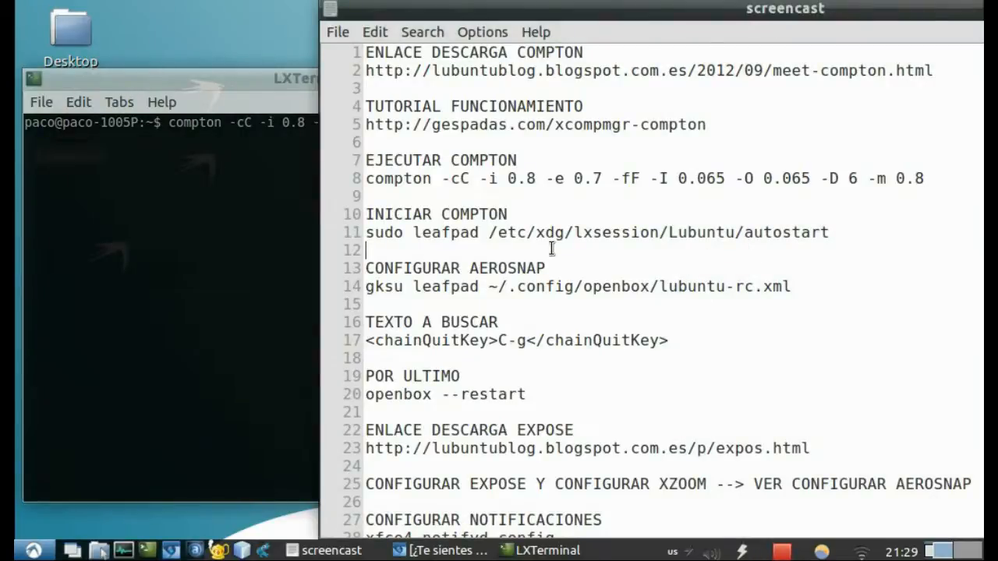
{"action": "left_click_drag", "start_coordinate": [366, 233], "coordinate": [824, 232]}
{"action": "right_click", "coordinate": [814, 235]}
{"action": "left_click", "coordinate": [773, 269]}
- Bring the terminal holding the compton command forward, reposition it and minimise it
{"action": "left_click", "coordinate": [203, 223]}
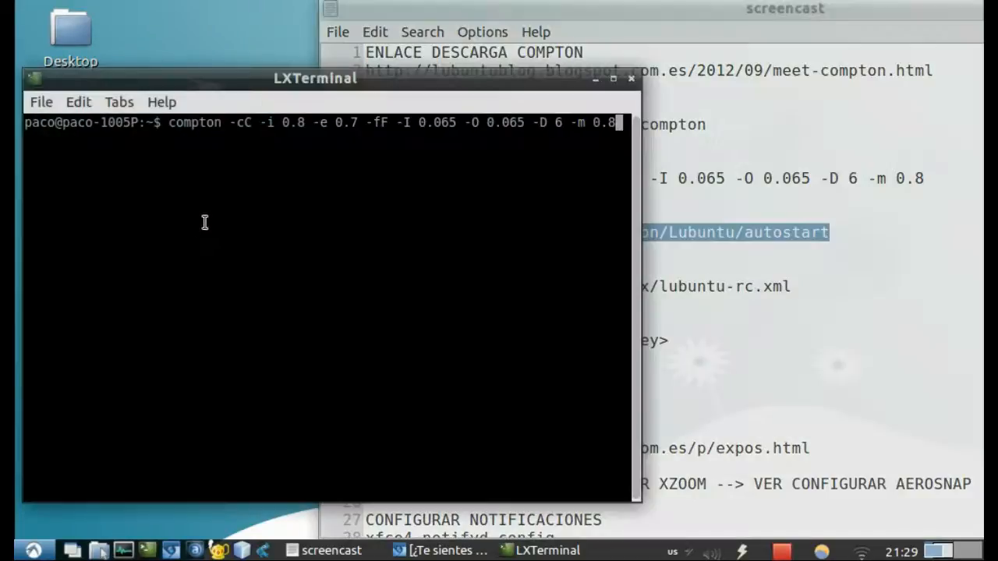
{"action": "left_click_drag", "start_coordinate": [333, 91], "coordinate": [413, 89]}
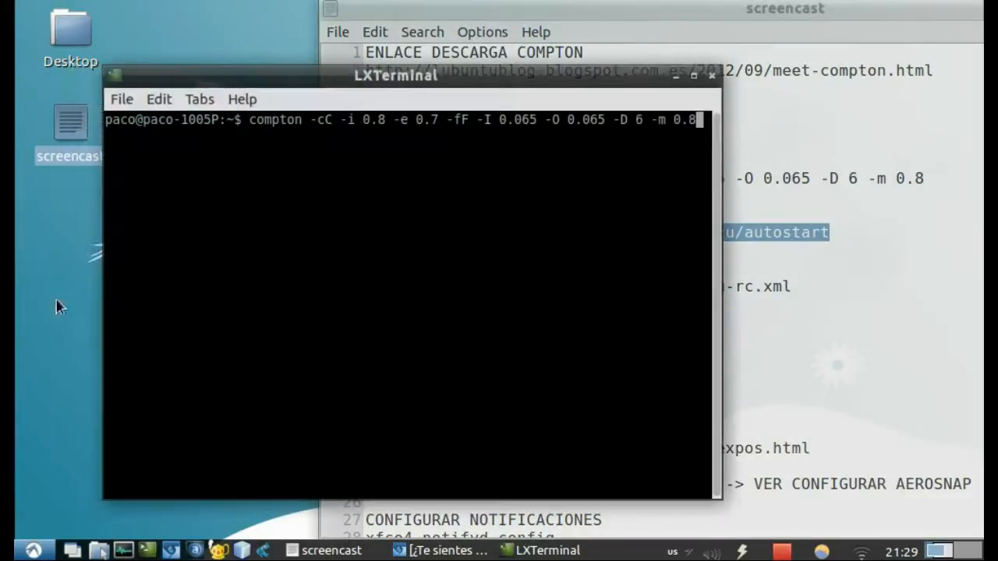
{"action": "left_click", "coordinate": [675, 75]}
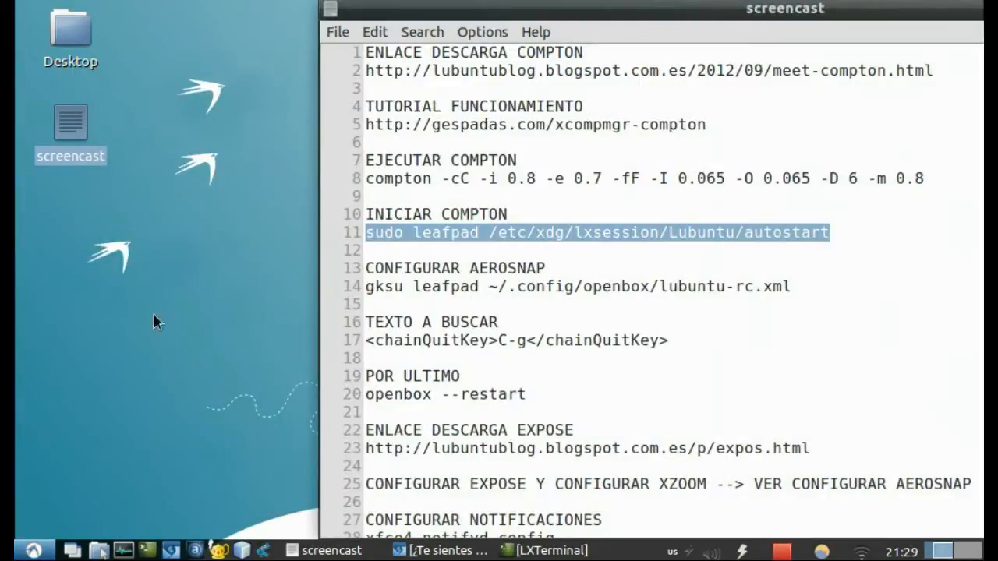
- Open a second LXTerminal window and paste sudo leafpad /etc/xdg/lxsession/Lubuntu/autostart at its prompt
{"action": "left_click", "coordinate": [30, 551]}
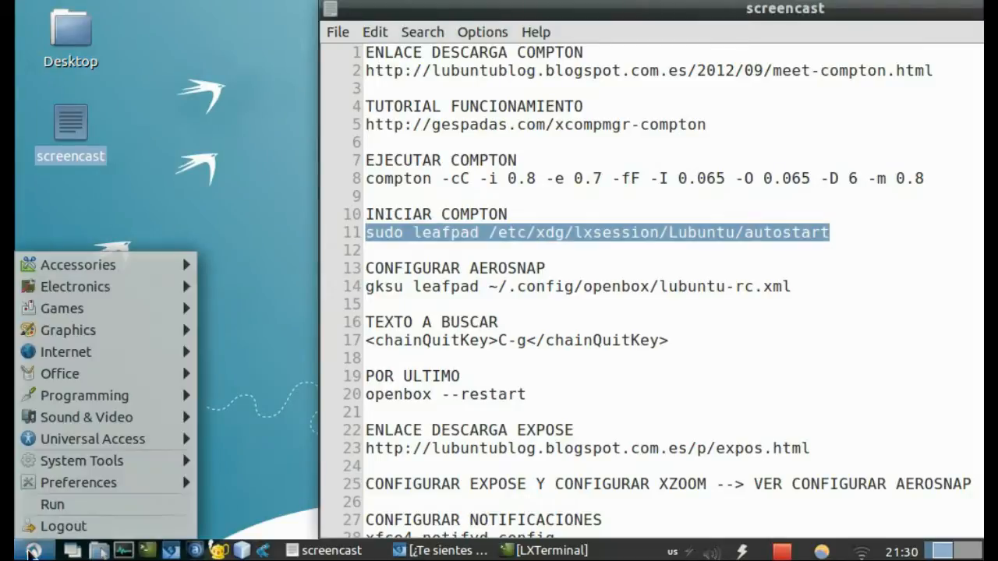
{"action": "mouse_move", "coordinate": [152, 266]}
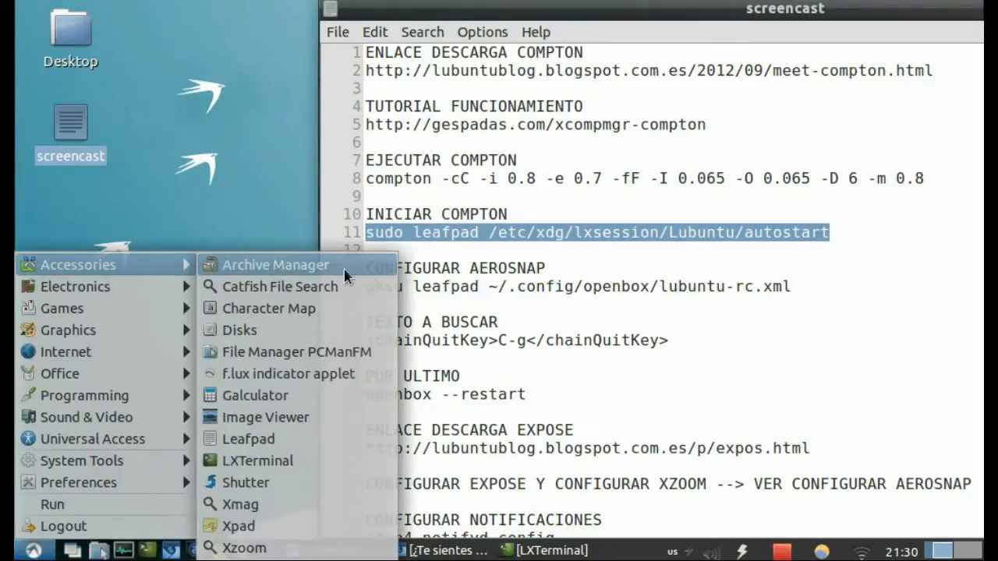
{"action": "left_click", "coordinate": [335, 466]}
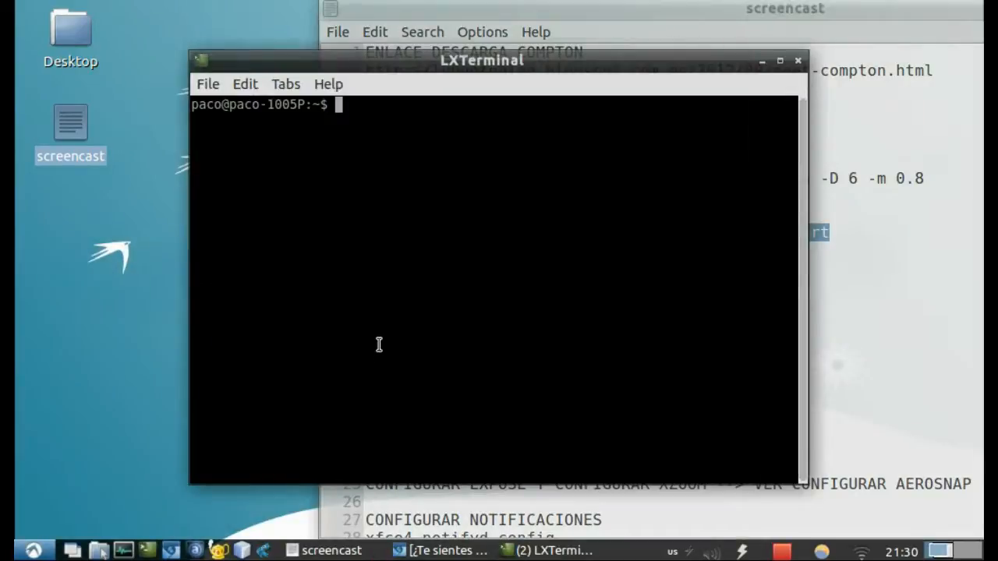
{"action": "left_click_drag", "start_coordinate": [387, 62], "coordinate": [261, 58]}
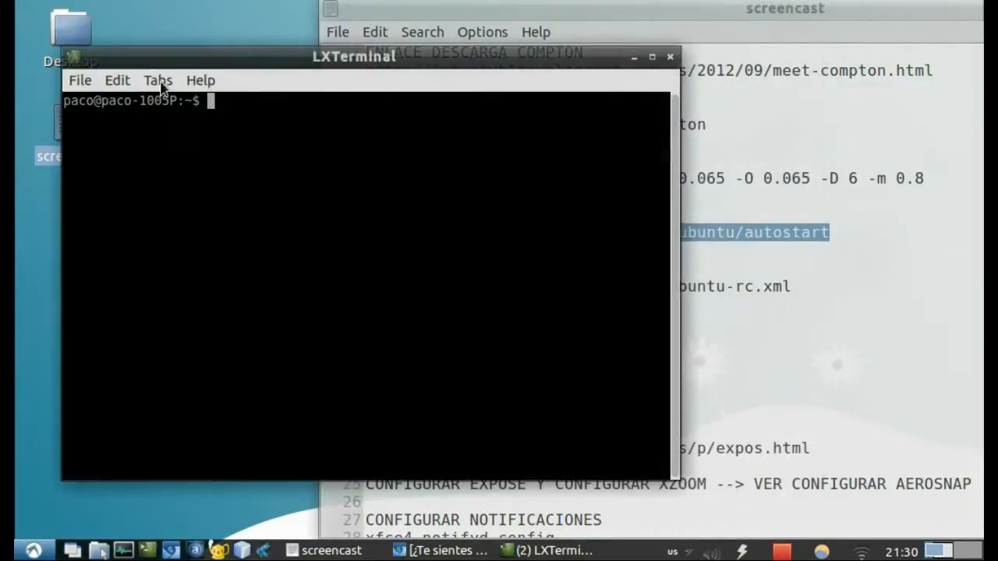
{"action": "left_click", "coordinate": [117, 80]}
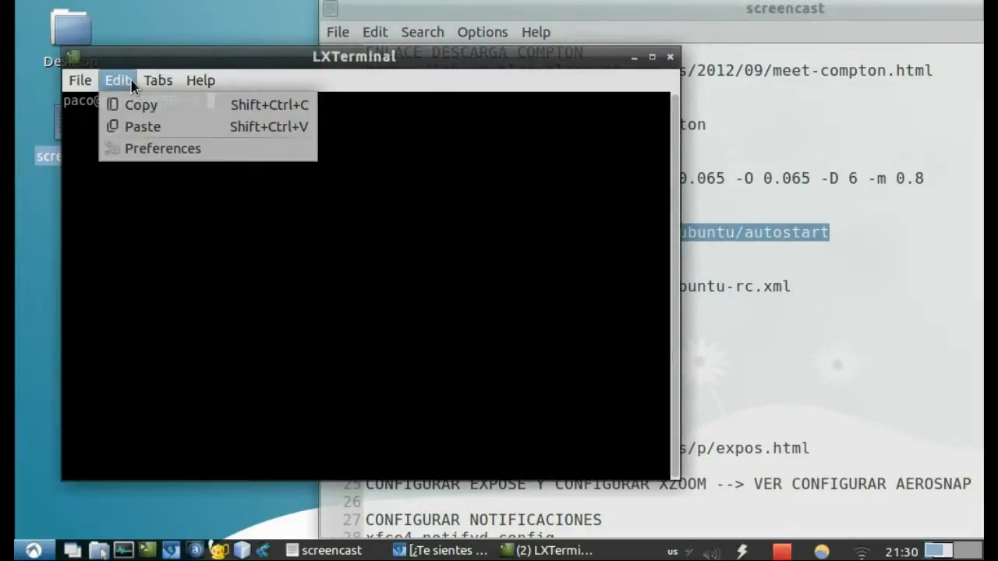
{"action": "left_click", "coordinate": [145, 133]}
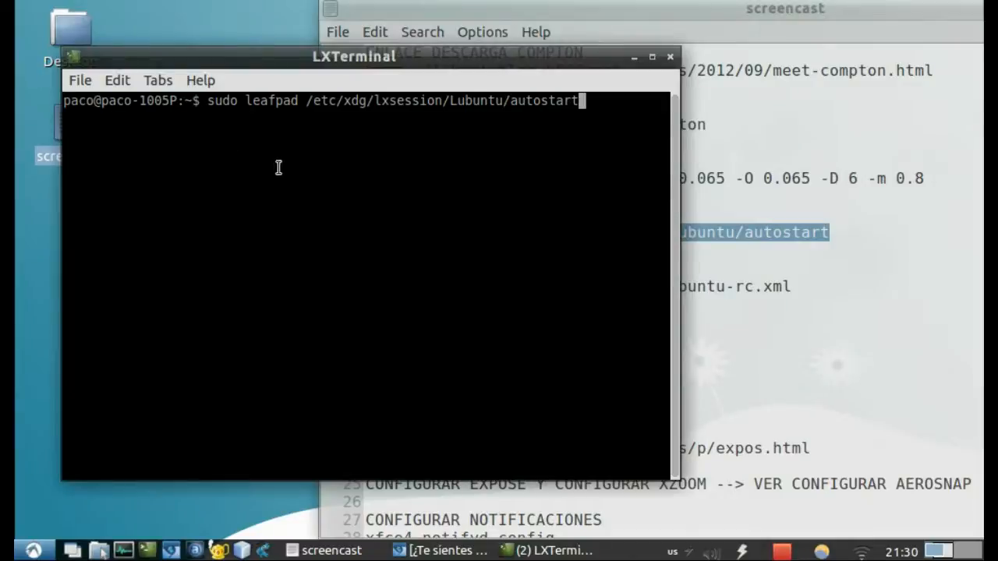
- Run the pasted sudo leafpad command and enter the sudo password to open the Lubuntu autostart file
{"action": "key", "text": "Return"}
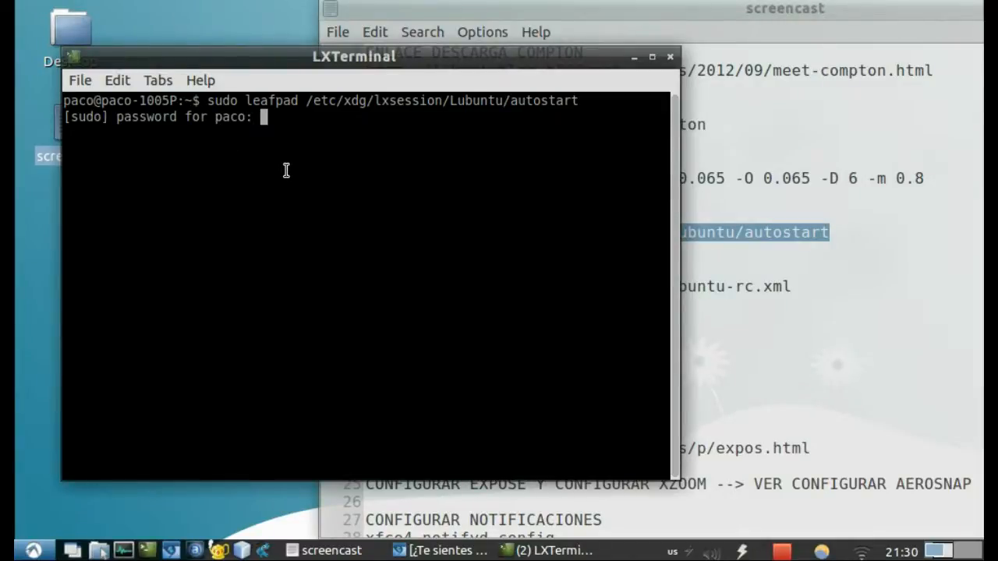
{"action": "key", "text": "Return"}
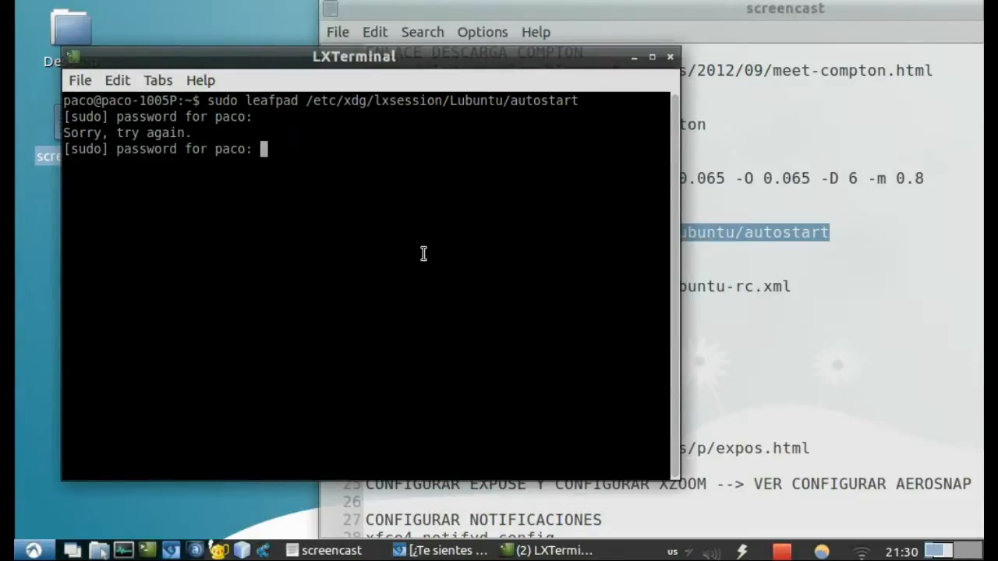
{"action": "key", "text": "Return"}
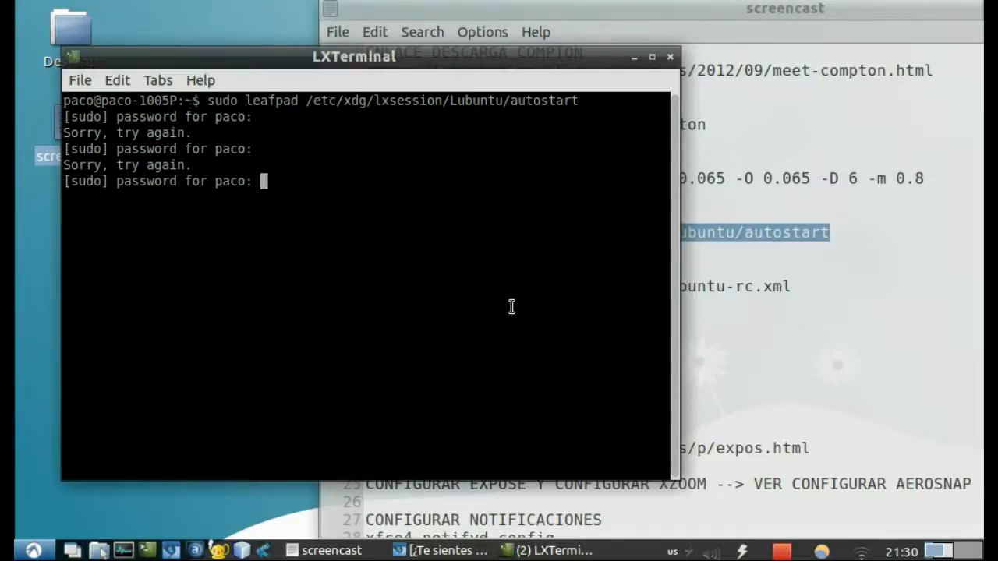
{"action": "key", "text": "Return"}
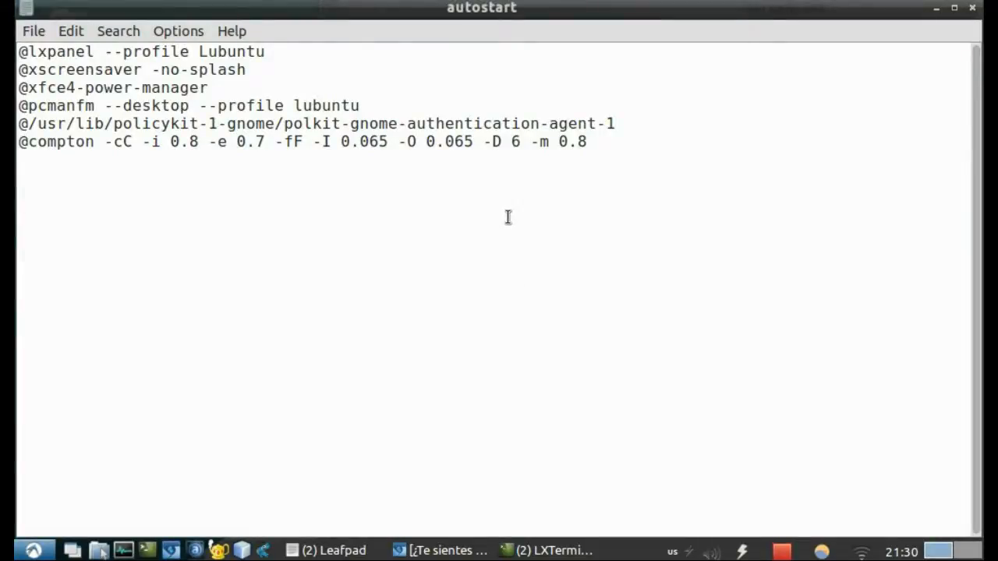
{"action": "left_click_drag", "start_coordinate": [586, 141], "coordinate": [22, 147]}
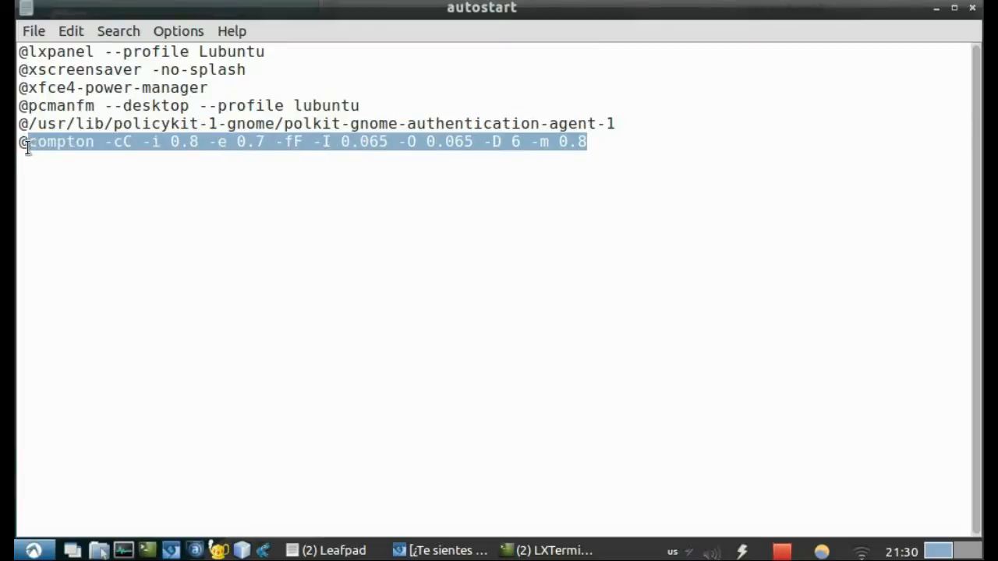
{"action": "left_click", "coordinate": [75, 175]}
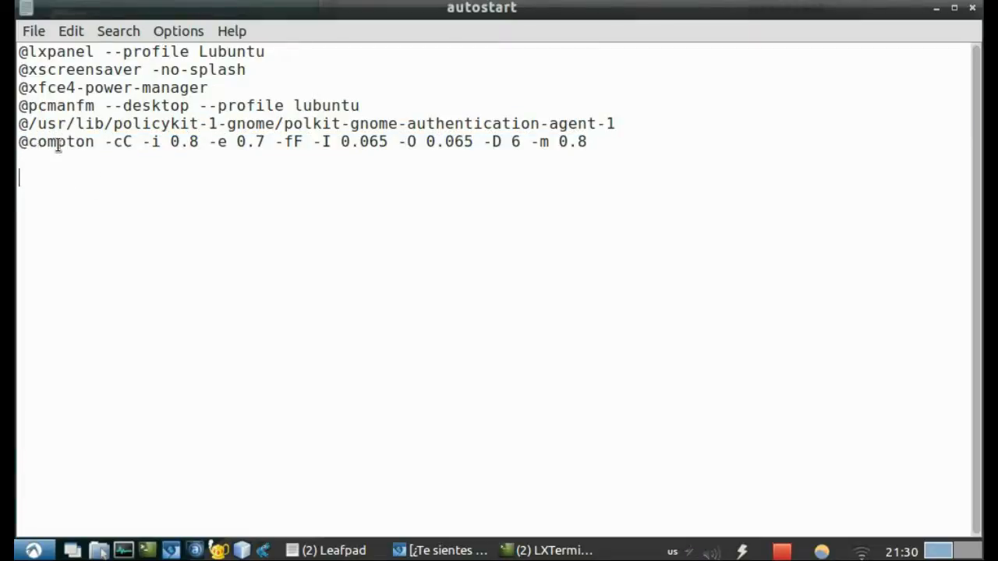
{"action": "left_click", "coordinate": [577, 141]}
{"action": "left_click_drag", "start_coordinate": [591, 141], "coordinate": [17, 142]}
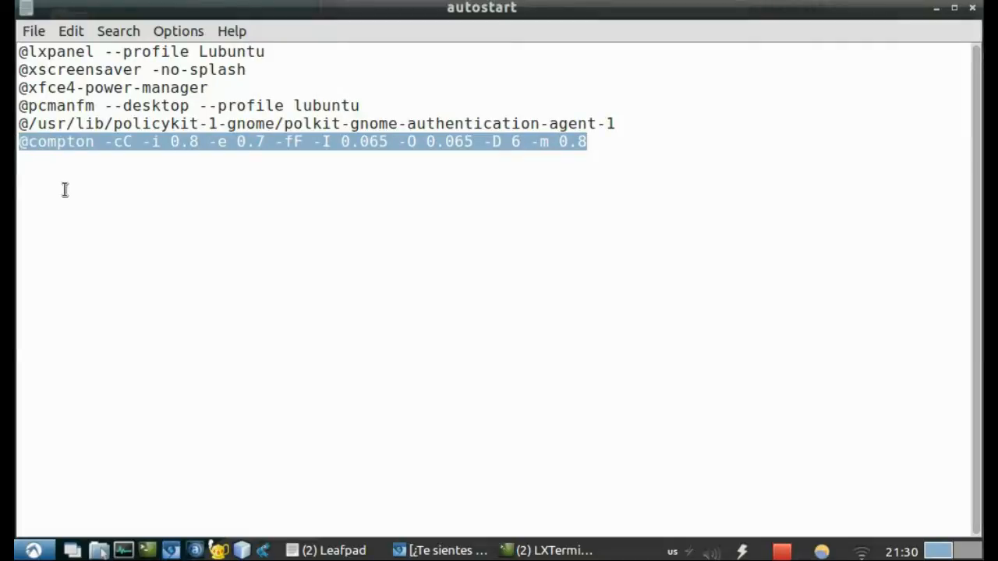
{"action": "left_click", "coordinate": [101, 162]}
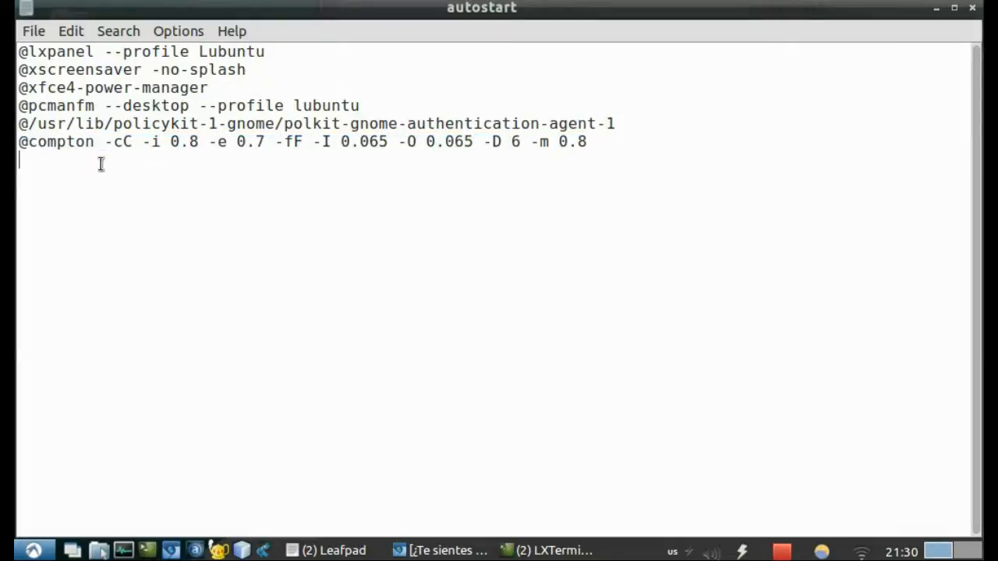
- Open Save As for the autostart file, cancel it and close the file
{"action": "left_click", "coordinate": [35, 35]}
{"action": "left_click", "coordinate": [58, 117]}
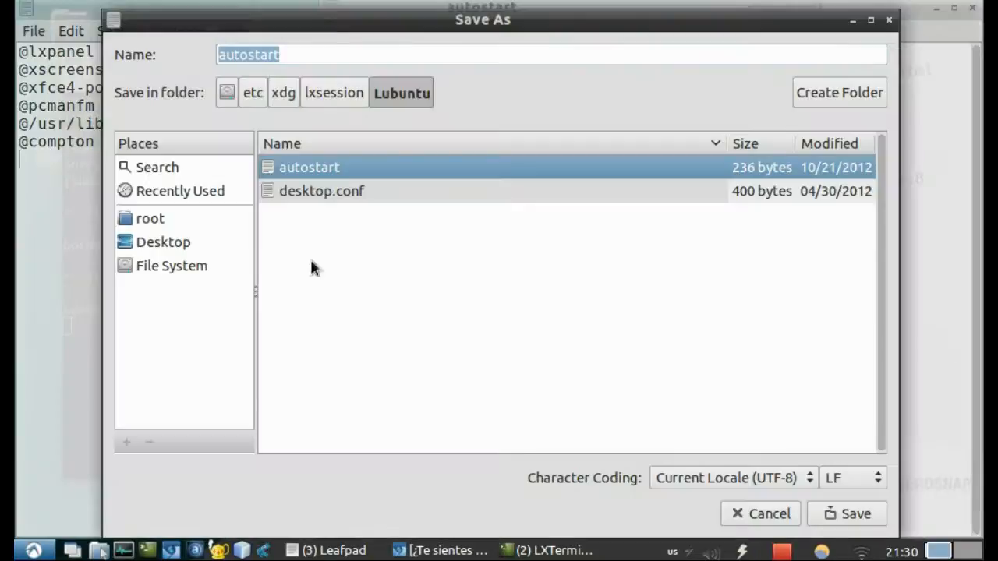
{"action": "left_click", "coordinate": [741, 518]}
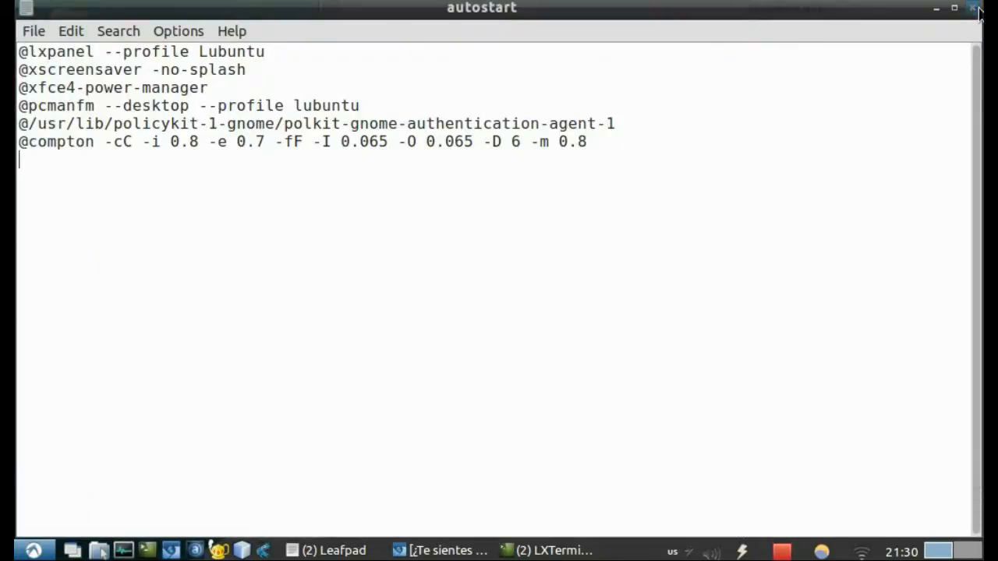
{"action": "left_click", "coordinate": [976, 8]}
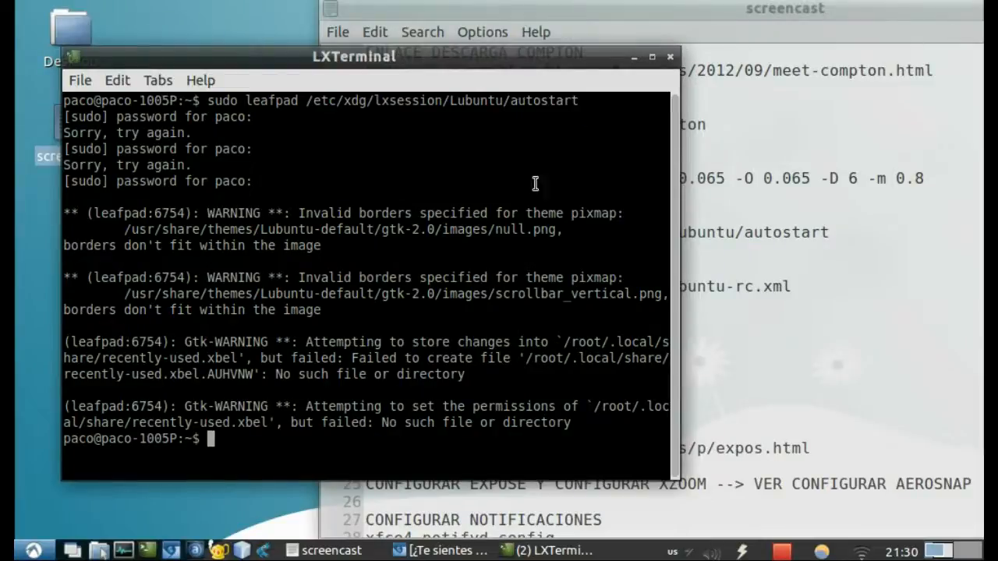
- Close the terminal used for the autostart file and the one running Compton, so only the notes window stays open
{"action": "left_click_drag", "start_coordinate": [528, 59], "coordinate": [547, 59]}
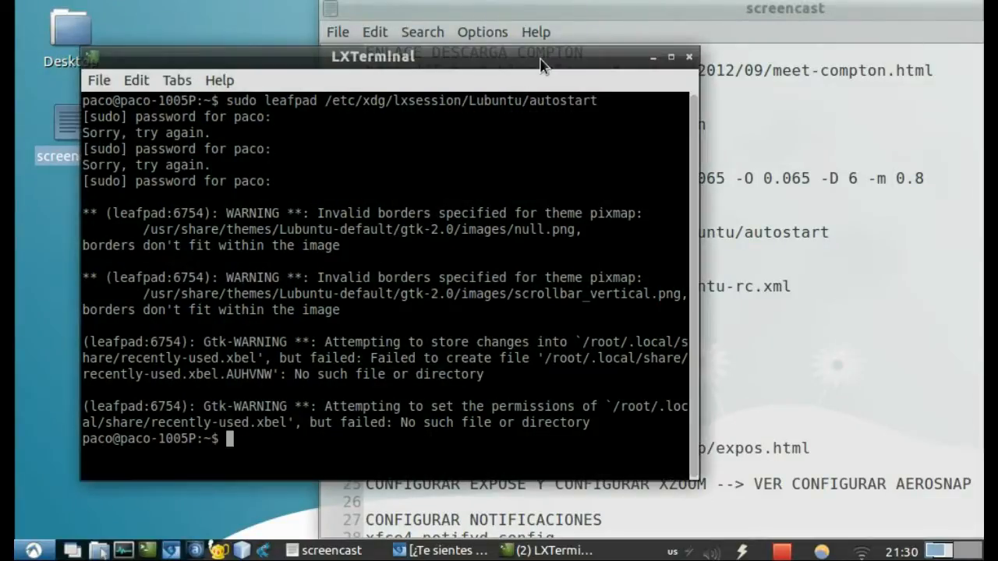
{"action": "left_click", "coordinate": [690, 60]}
{"action": "left_click", "coordinate": [577, 551]}
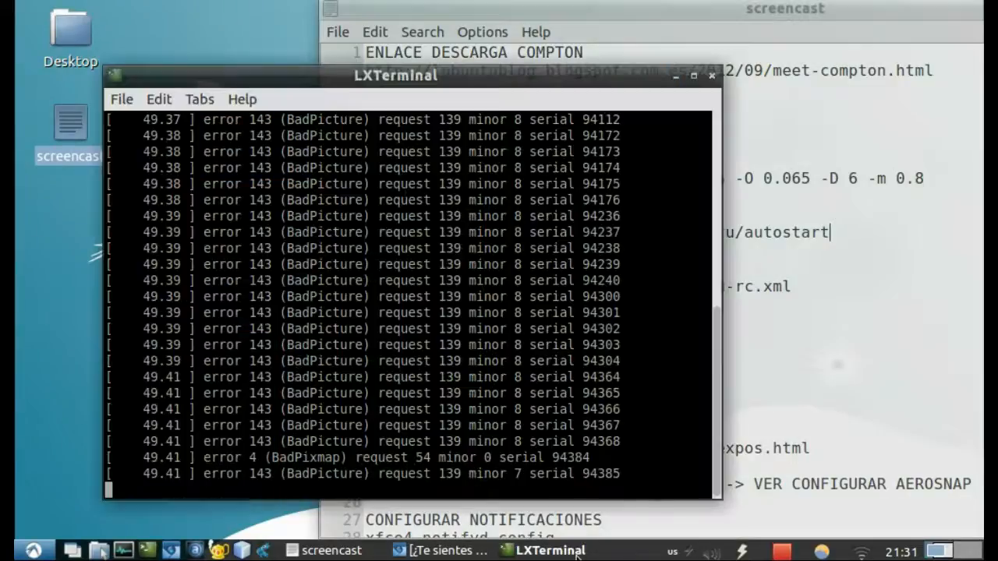
{"action": "left_click", "coordinate": [710, 78]}
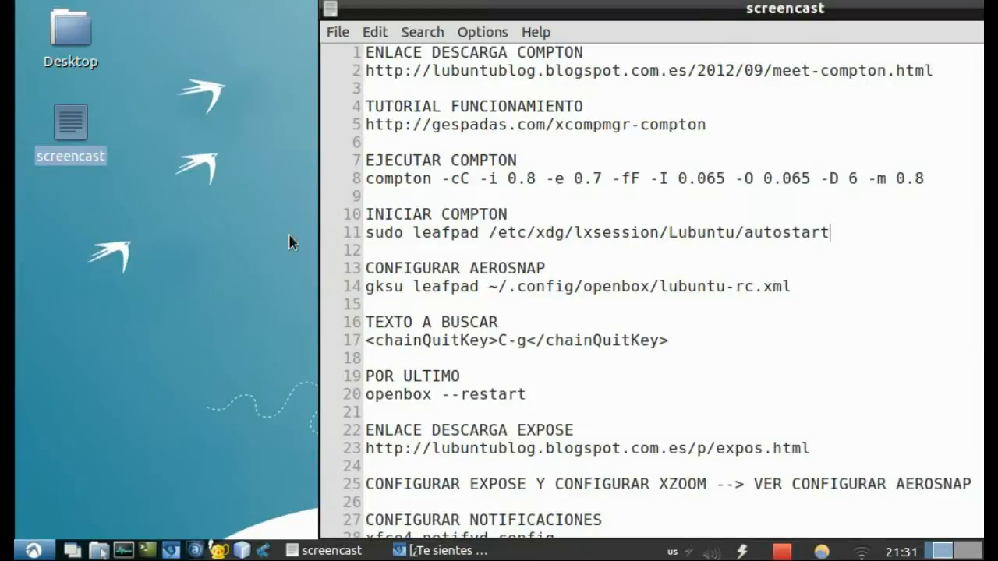
- Open a new terminal, move it around to check the window effects without Compton, and close it
{"action": "key", "text": "ctrl+alt+t"}
{"action": "left_click_drag", "start_coordinate": [505, 88], "coordinate": [460, 76]}
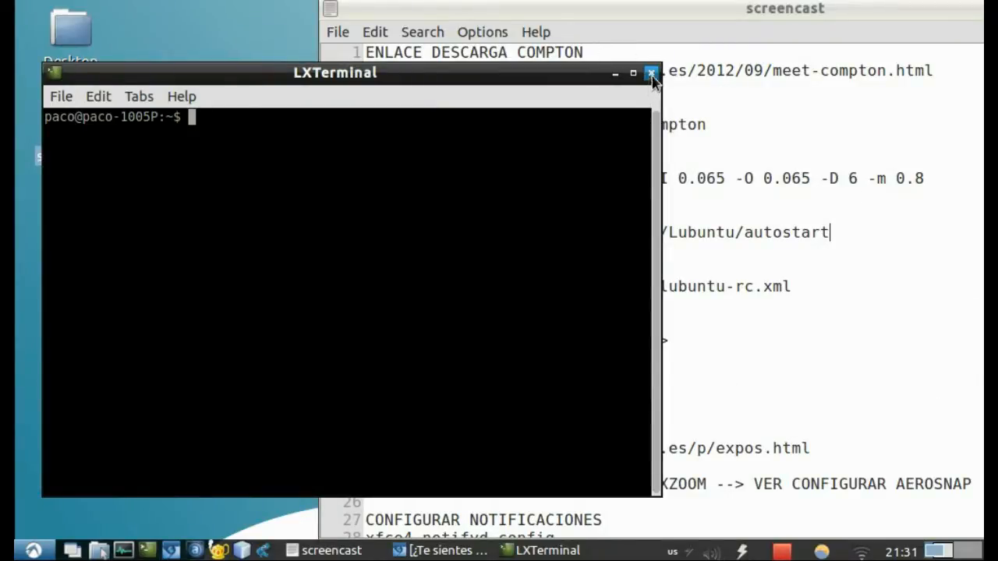
{"action": "left_click_drag", "start_coordinate": [517, 85], "coordinate": [567, 89]}
{"action": "left_click", "coordinate": [700, 78]}
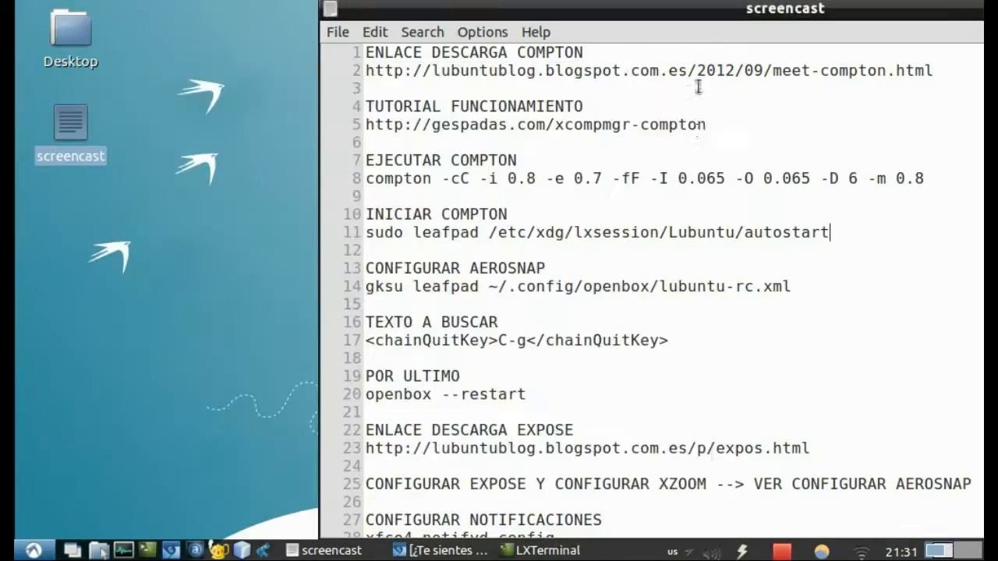
- Reposition the screencast notes and copy the command gksu leafpad ~/.config/openbox/lubuntu-rc.xml under CONFIGURAR AEROSNAP
{"action": "left_click", "coordinate": [589, 267]}
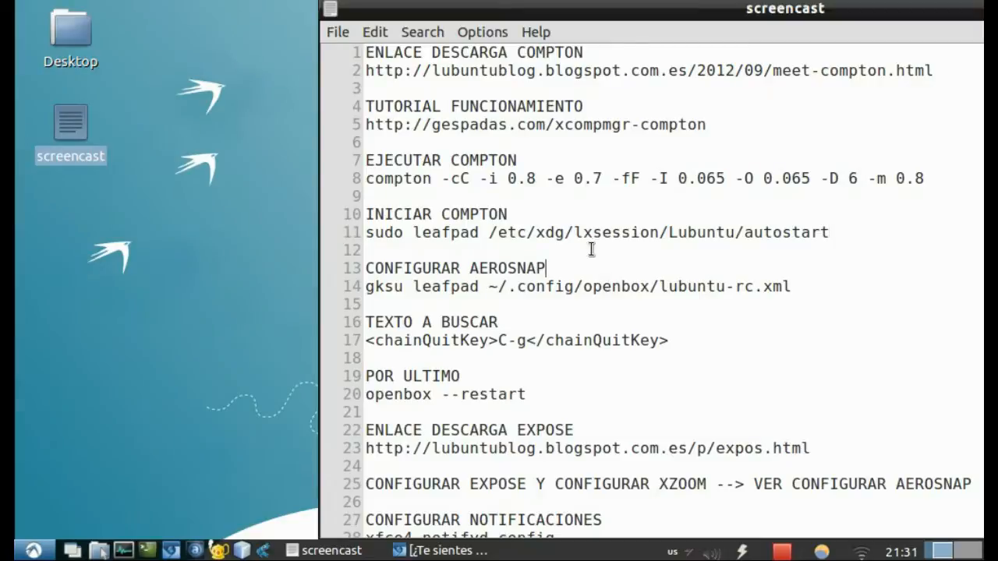
{"action": "left_click_drag", "start_coordinate": [605, 6], "coordinate": [475, 4]}
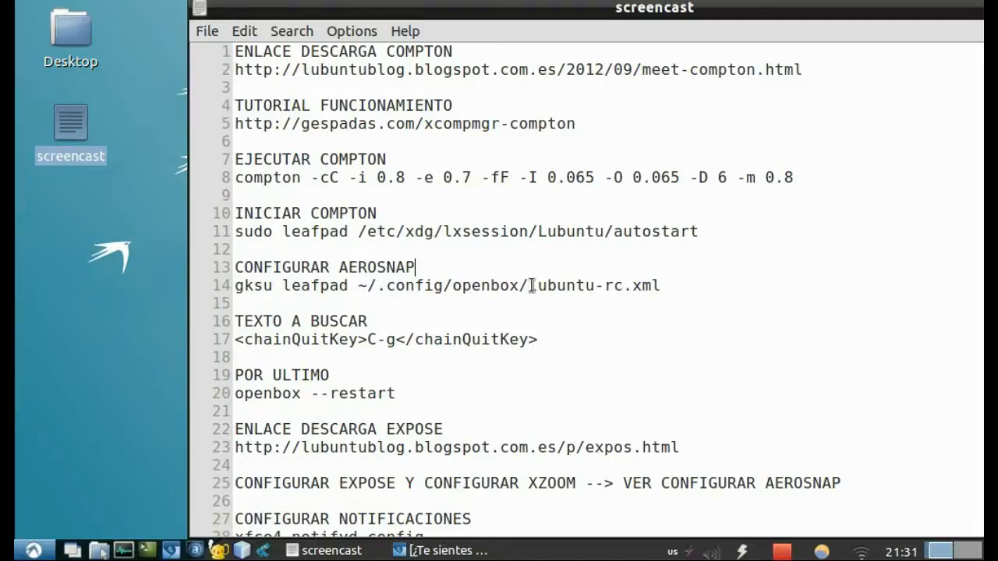
{"action": "left_click_drag", "start_coordinate": [683, 287], "coordinate": [219, 287]}
{"action": "right_click", "coordinate": [257, 292]}
{"action": "left_click", "coordinate": [279, 316]}
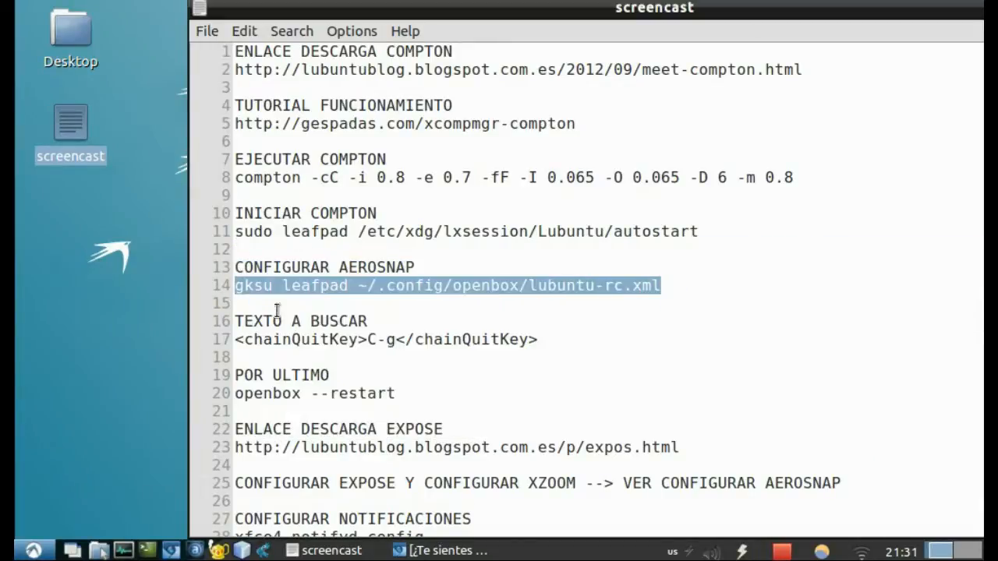
- Open LXTerminal, paste and run gksu leafpad ~/.config/openbox/lubuntu-rc.xml, and enter the administrator password
{"action": "left_click", "coordinate": [33, 551]}
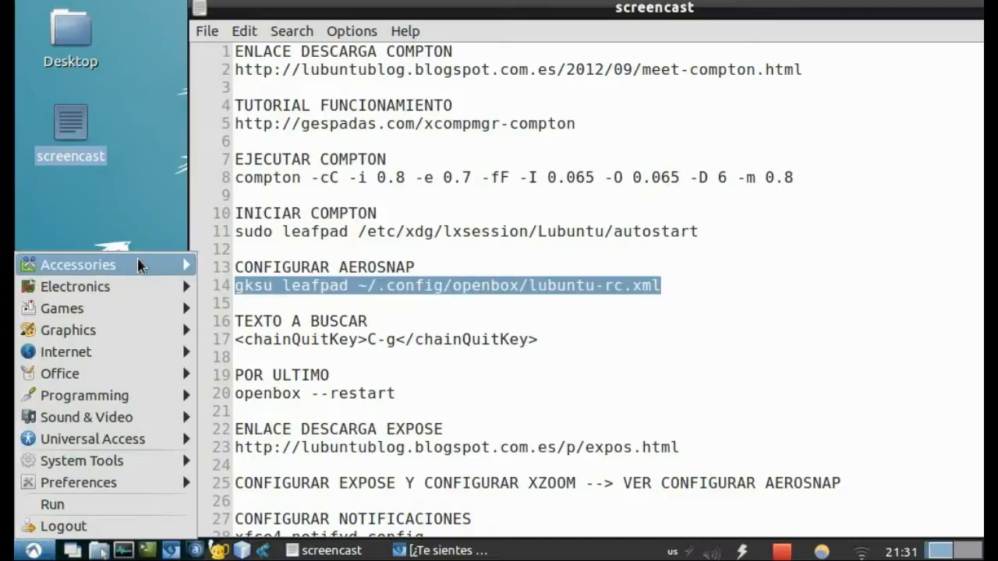
{"action": "mouse_move", "coordinate": [182, 267]}
{"action": "left_click", "coordinate": [258, 461]}
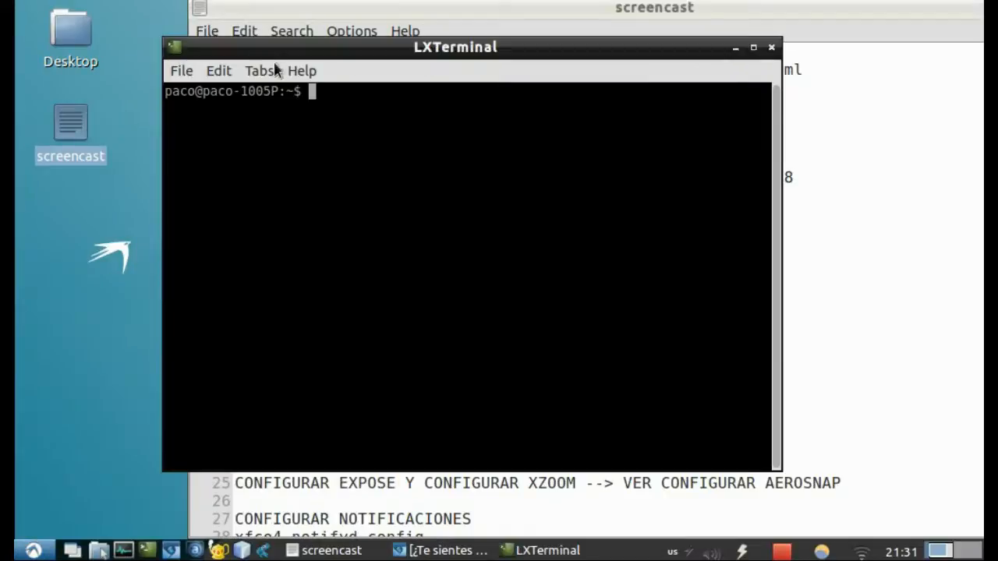
{"action": "left_click", "coordinate": [217, 71]}
{"action": "left_click", "coordinate": [240, 116]}
{"action": "key", "text": "Return"}
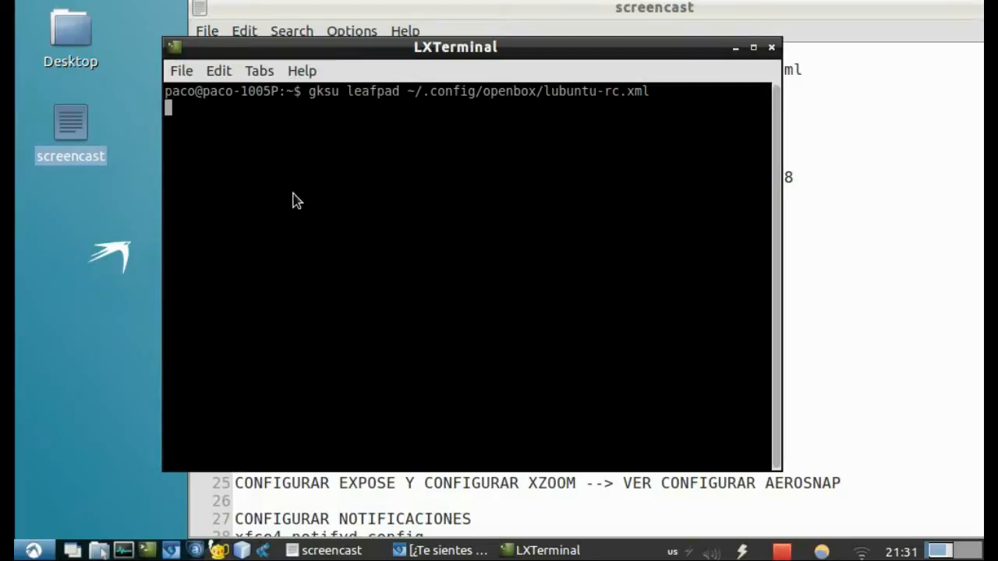
{"action": "type", "text": "****"}
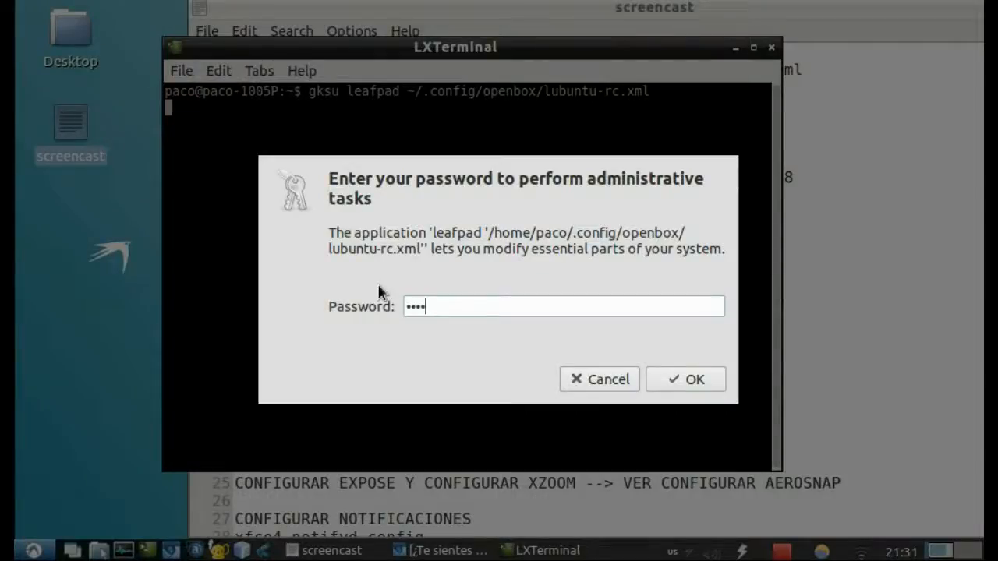
{"action": "key", "text": "Return"}
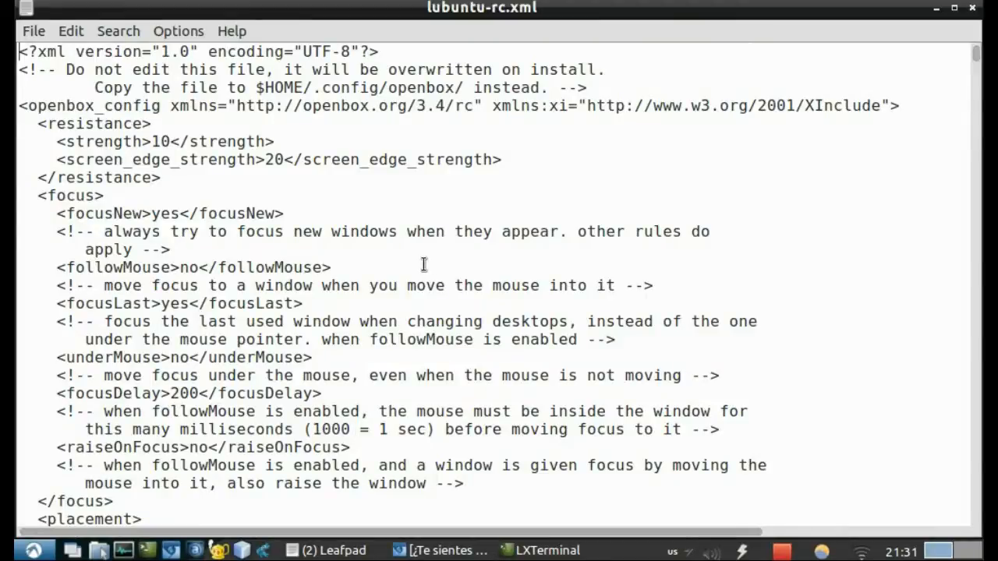
- Return to the screencast notes and copy the search text <chainQuitKey>C-g</chainQuitKey>
{"action": "scroll", "coordinate": [423, 265], "scroll_direction": "down", "scroll_amount": 5}
{"action": "scroll", "coordinate": [423, 265], "scroll_direction": "up", "scroll_amount": 4}
{"action": "scroll", "coordinate": [403, 257], "scroll_direction": "down", "scroll_amount": 20}
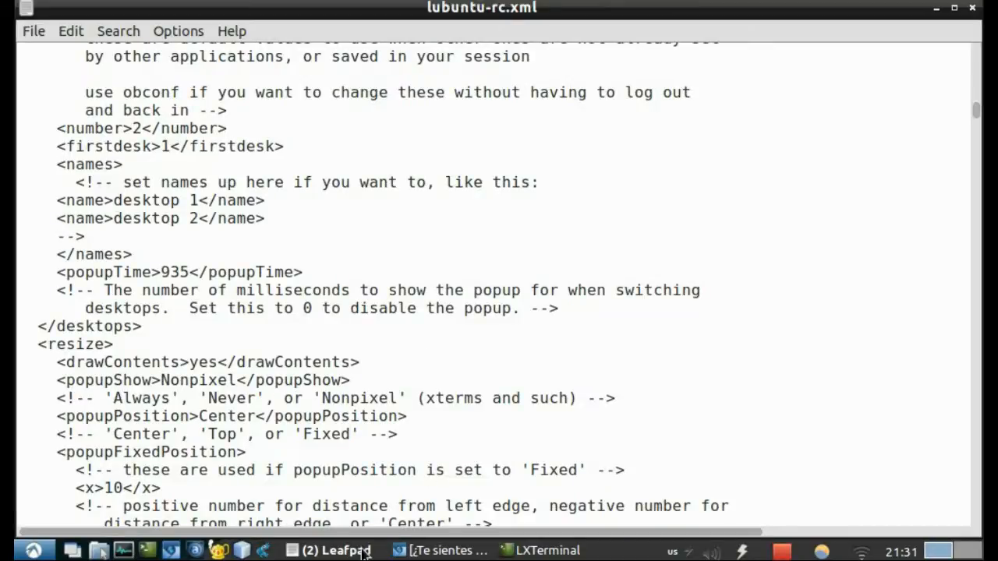
{"action": "left_click", "coordinate": [573, 552]}
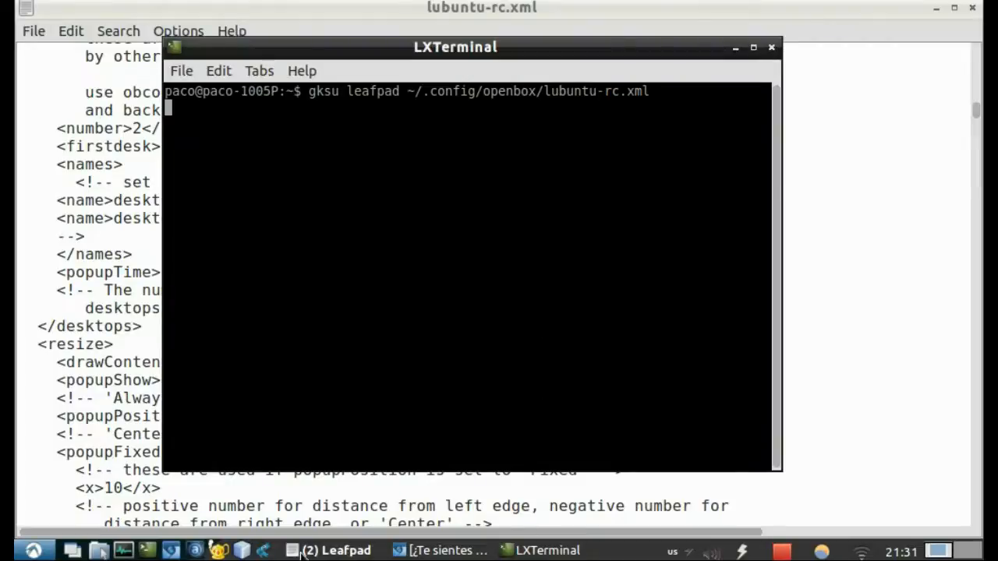
{"action": "left_click", "coordinate": [327, 548]}
{"action": "left_click", "coordinate": [333, 503]}
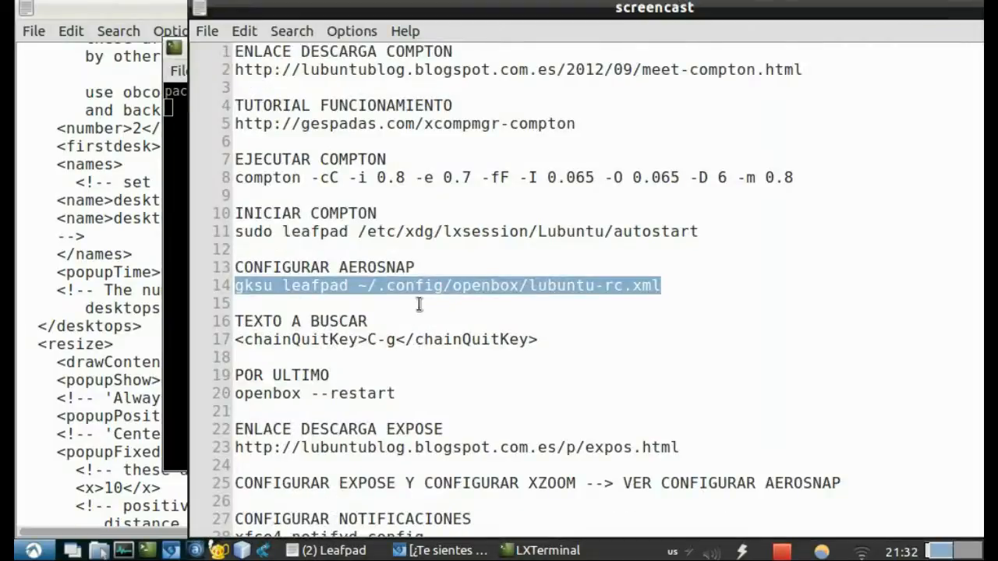
{"action": "left_click", "coordinate": [427, 305]}
{"action": "left_click_drag", "start_coordinate": [538, 341], "coordinate": [233, 340]}
{"action": "right_click", "coordinate": [258, 340]}
{"action": "left_click", "coordinate": [268, 371]}
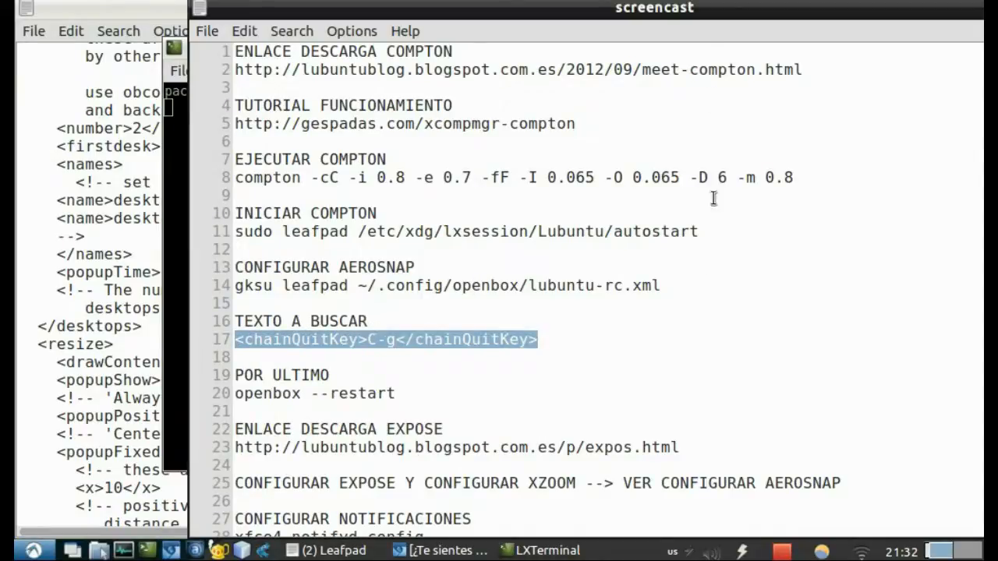
- Bring lubuntu-rc.xml to the front and find the copied text <chainQuitKey>C-g</chainQuitKey> in it
{"action": "left_click_drag", "start_coordinate": [804, 14], "coordinate": [845, 53]}
{"action": "left_click", "coordinate": [486, 7]}
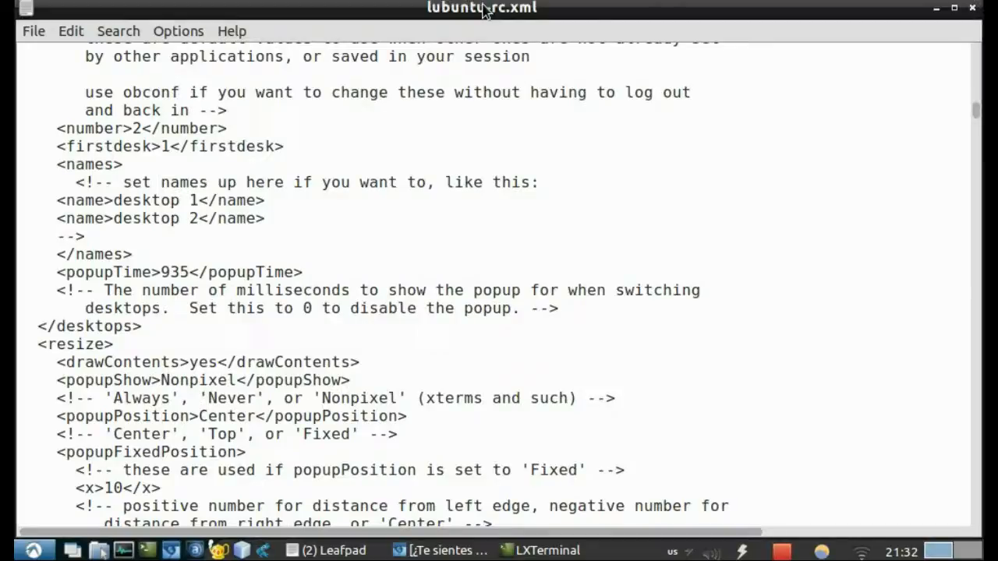
{"action": "left_click", "coordinate": [117, 31]}
{"action": "left_click", "coordinate": [109, 53]}
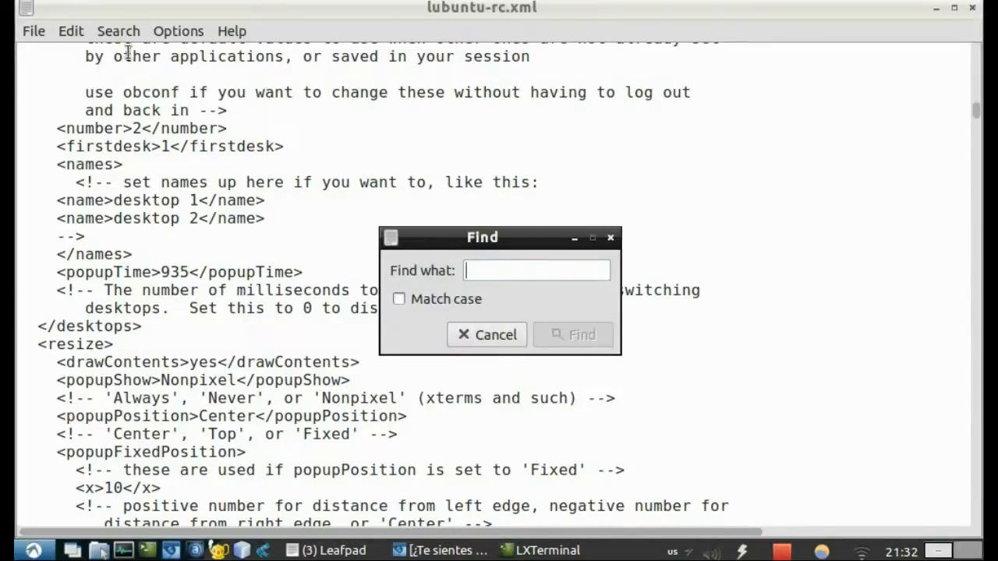
{"action": "right_click", "coordinate": [480, 269]}
{"action": "left_click", "coordinate": [558, 320]}
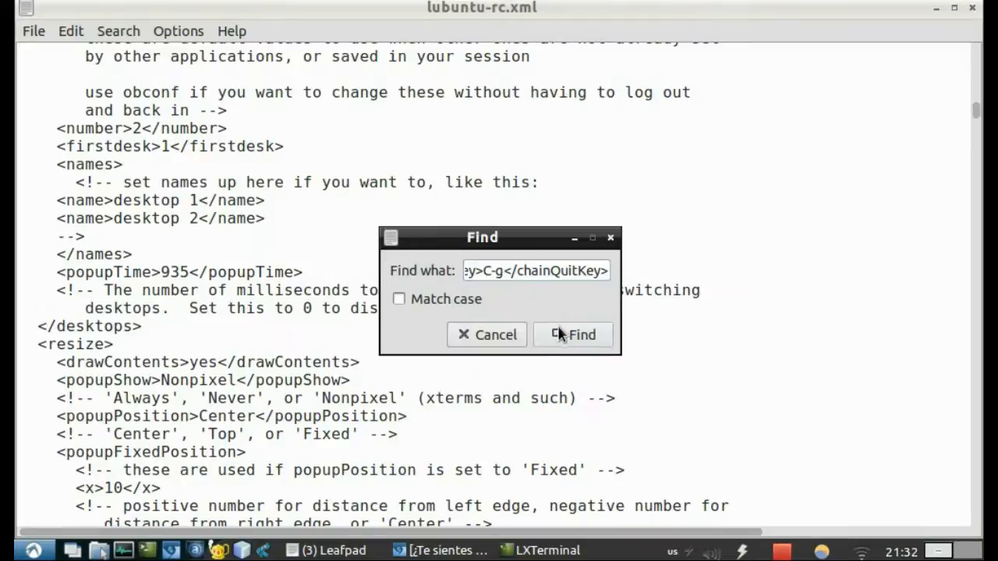
{"action": "left_click", "coordinate": [557, 328]}
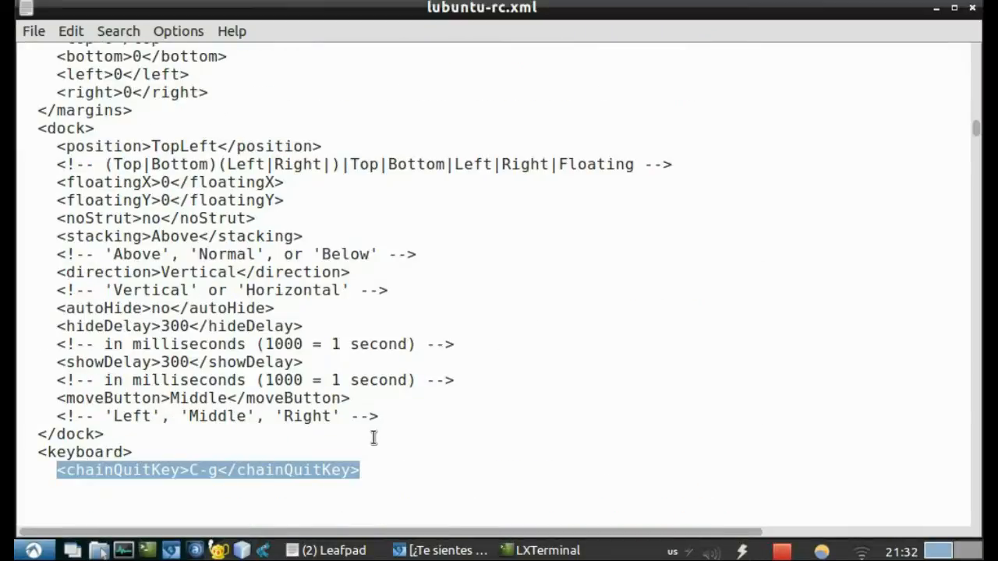
- Place the text cursor on the empty line directly below the chainQuitKey entry in the keyboard section
{"action": "scroll", "coordinate": [373, 435], "scroll_direction": "down", "scroll_amount": 3}
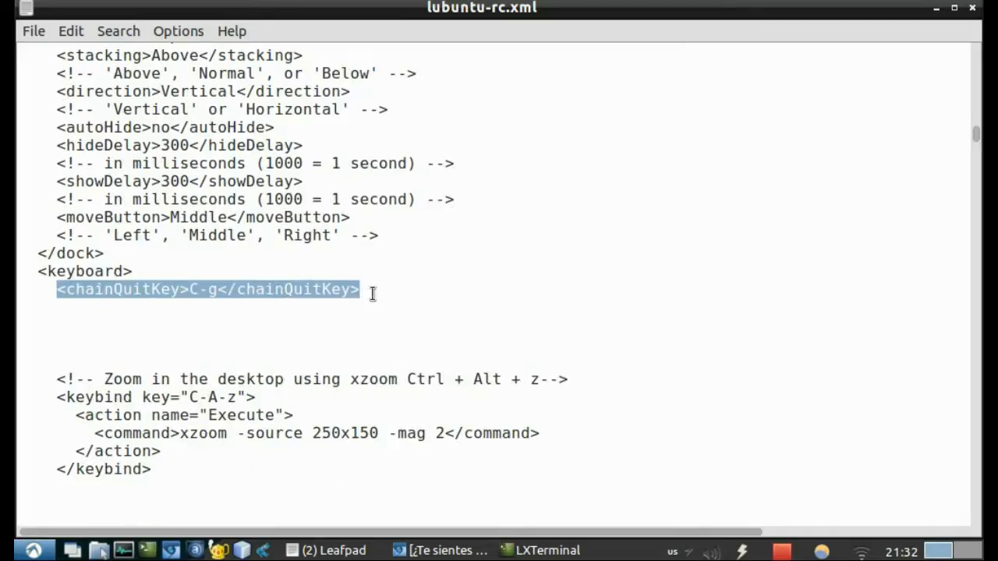
{"action": "scroll", "coordinate": [372, 293], "scroll_direction": "down", "scroll_amount": 3}
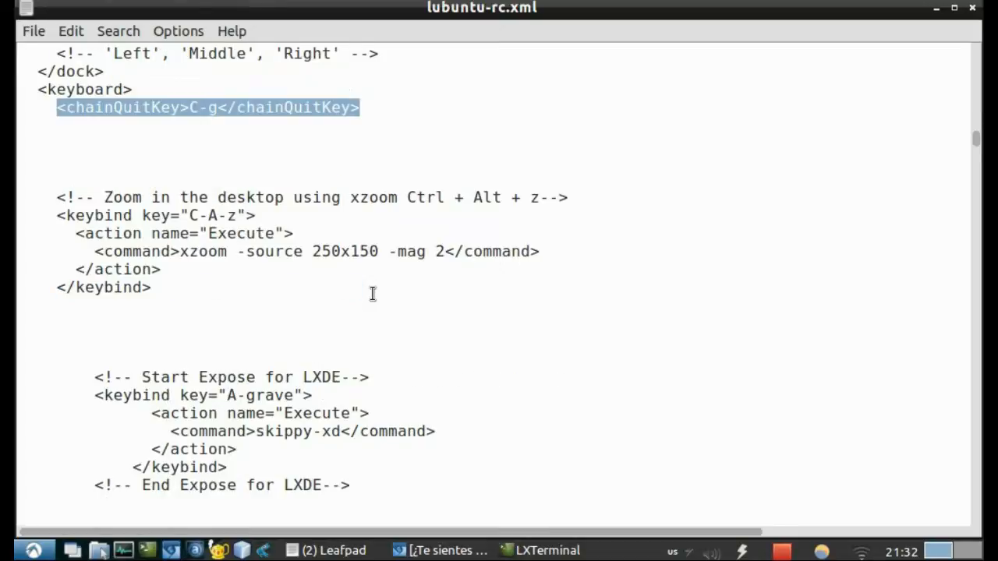
{"action": "left_click", "coordinate": [365, 129]}
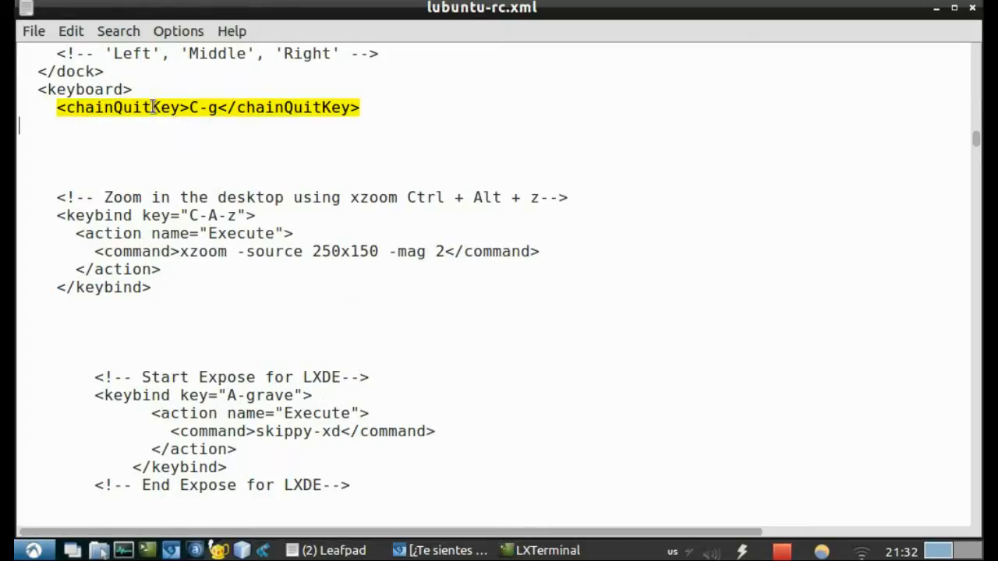
- Review the Aero Snap keybind code placed below the chainQuitKey entry in the keyboard section of lubuntu-rc.xml
{"action": "left_click_drag", "start_coordinate": [53, 107], "coordinate": [368, 109]}
{"action": "left_click", "coordinate": [91, 144]}
{"action": "scroll", "coordinate": [76, 247], "scroll_direction": "down", "scroll_amount": 8}
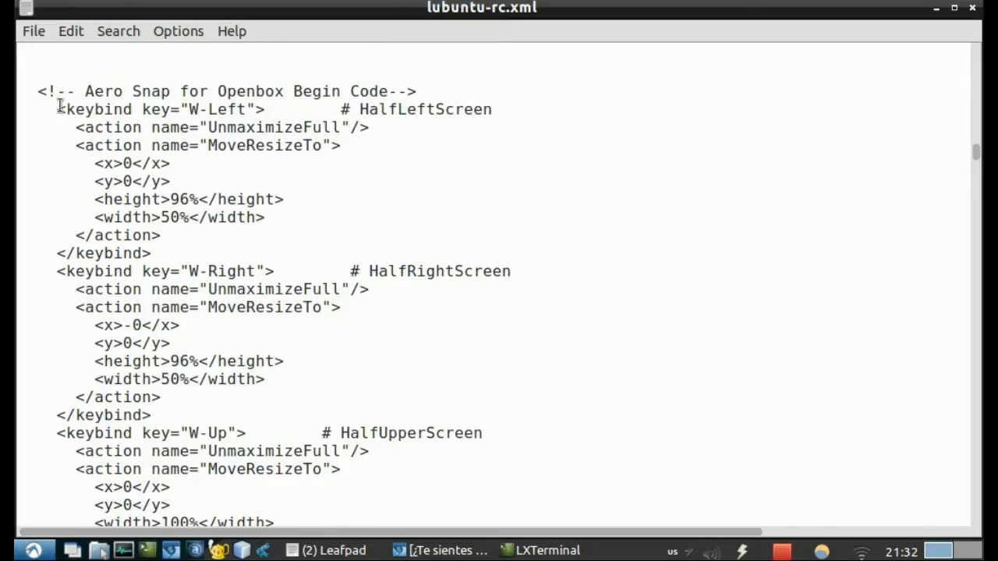
{"action": "left_click_drag", "start_coordinate": [29, 92], "coordinate": [573, 448]}
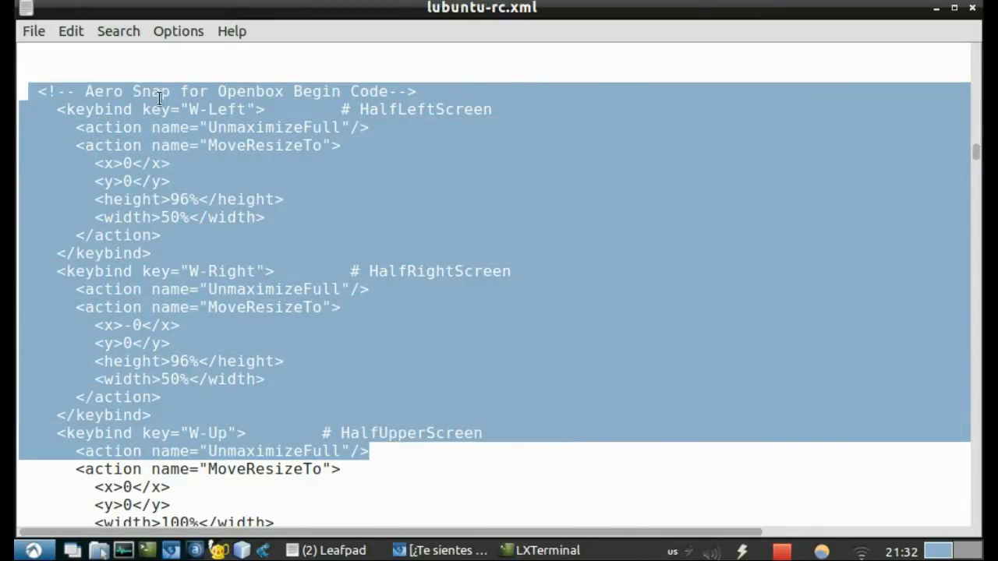
{"action": "left_click", "coordinate": [319, 198]}
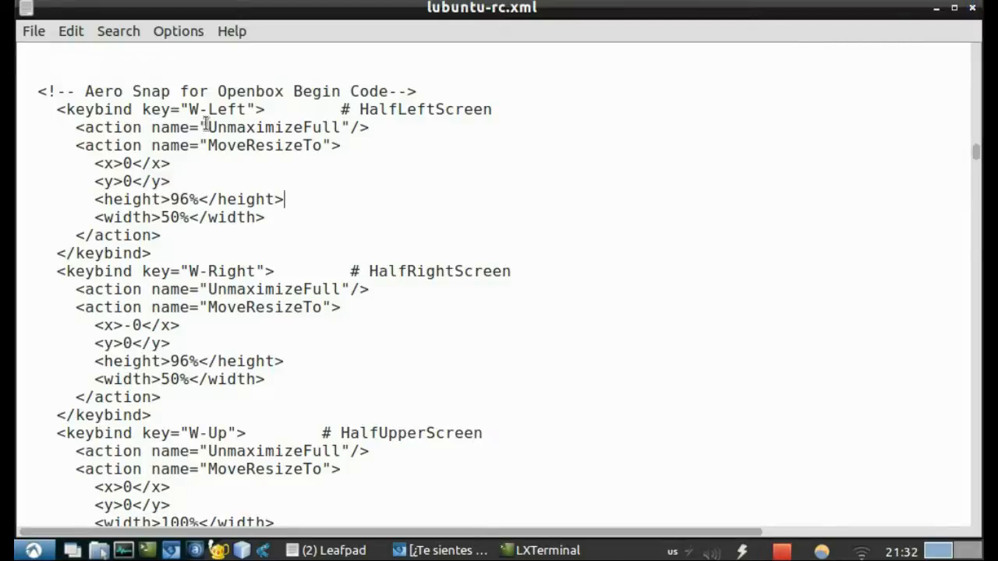
- Check the save options for lubuntu-rc.xml and close the file without changing it
{"action": "left_click", "coordinate": [31, 33]}
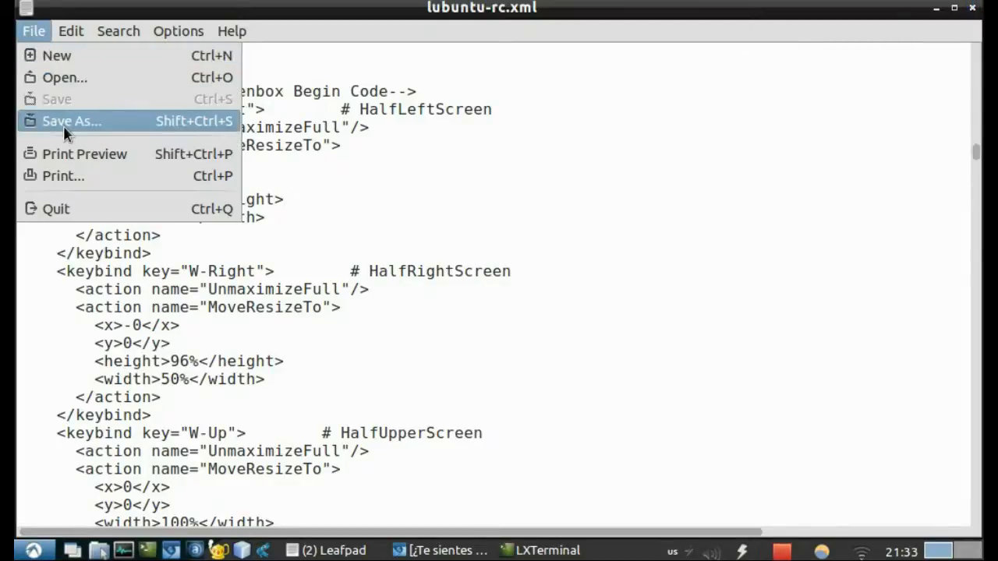
{"action": "left_click", "coordinate": [641, 154]}
{"action": "left_click", "coordinate": [973, 9]}
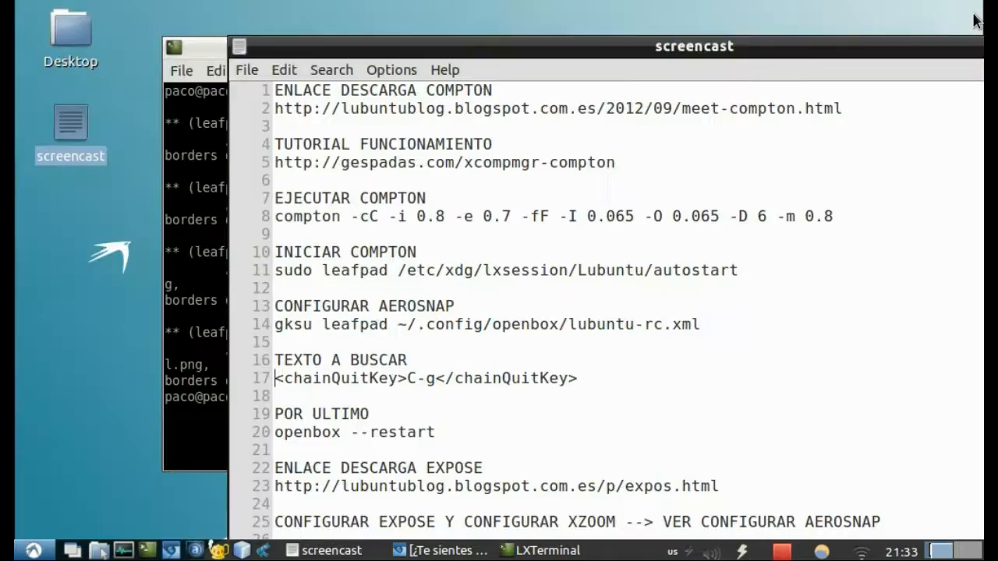
- Bring the LXTerminal window forward and test Aerosnap by snapping it to the right, left, lower and upper screen halves
{"action": "left_click_drag", "start_coordinate": [828, 41], "coordinate": [657, 87]}
{"action": "left_click_drag", "start_coordinate": [627, 54], "coordinate": [551, 30]}
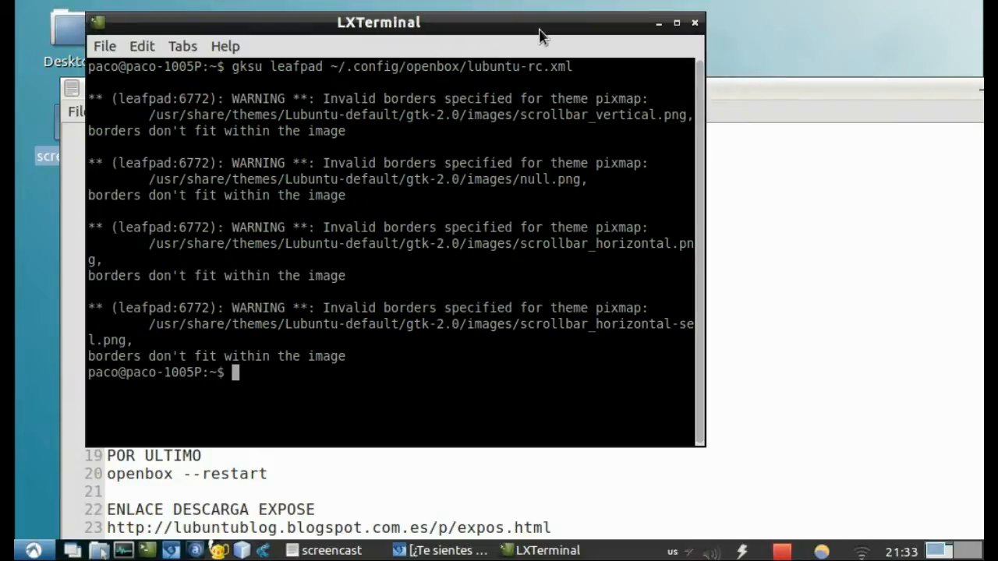
{"action": "left_click_drag", "start_coordinate": [518, 31], "coordinate": [565, 43]}
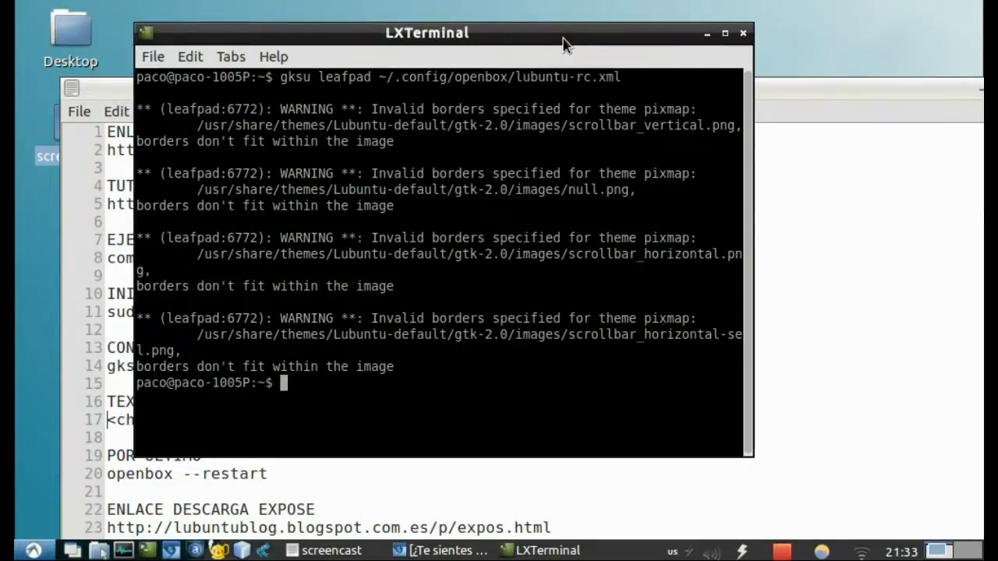
{"action": "key", "text": "super+Right"}
{"action": "key", "text": "super+Left"}
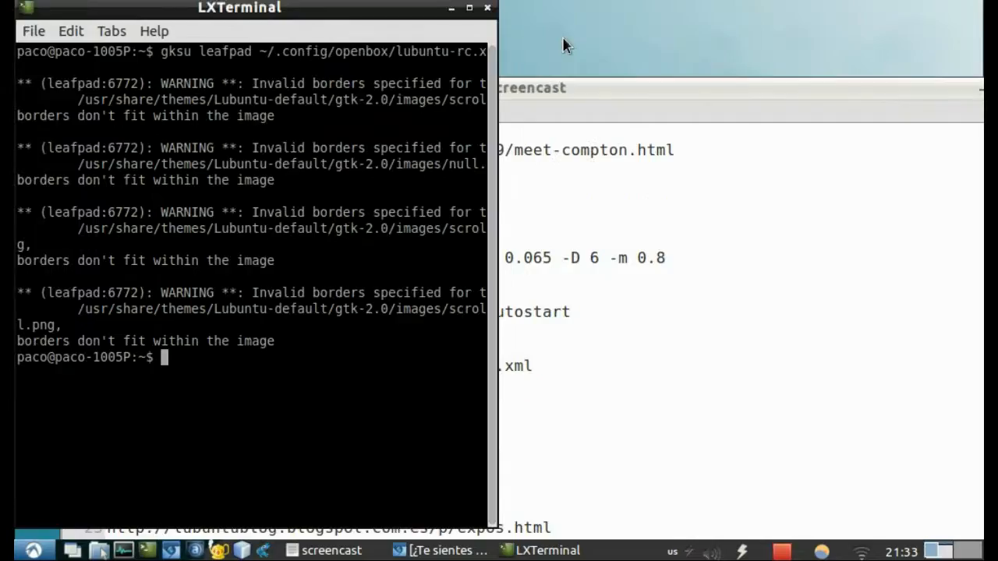
{"action": "key", "text": "super+Down"}
{"action": "key", "text": "super+Up"}
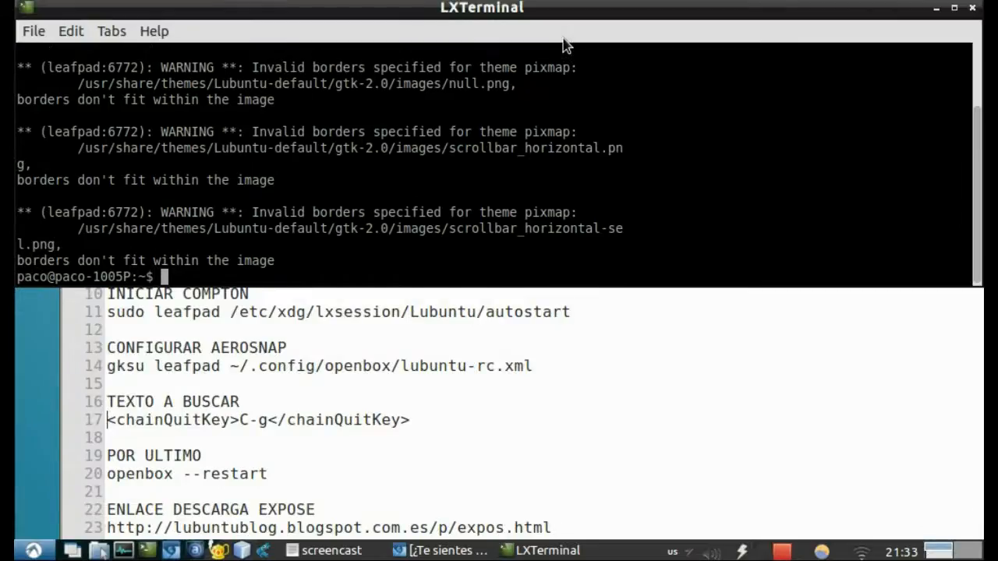
- Use Aerosnap to tile the screencast notes on the right half of the screen and LXTerminal on the left half
{"action": "left_click", "coordinate": [667, 374]}
{"action": "left_click_drag", "start_coordinate": [670, 86], "coordinate": [671, 71]}
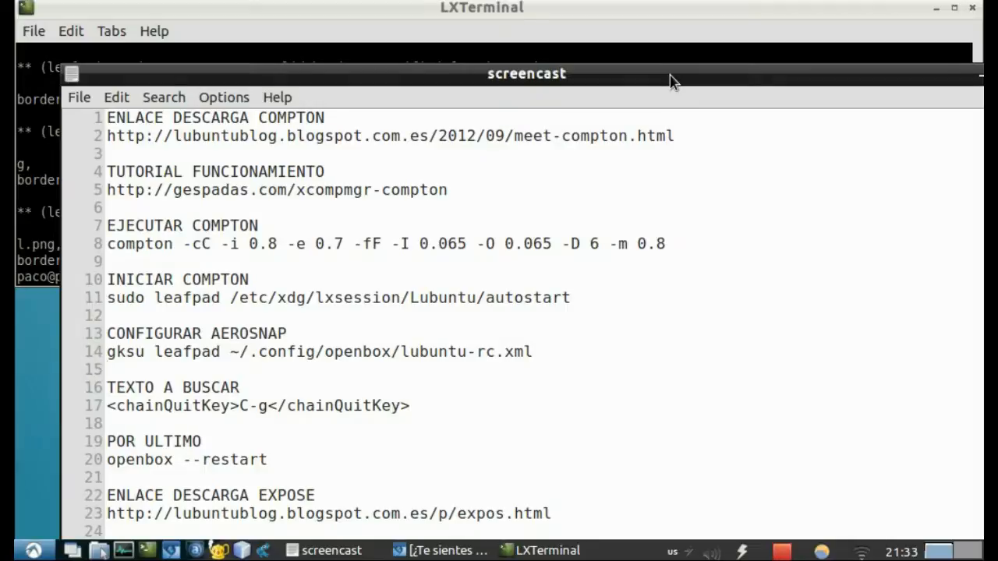
{"action": "key", "text": "super+Down"}
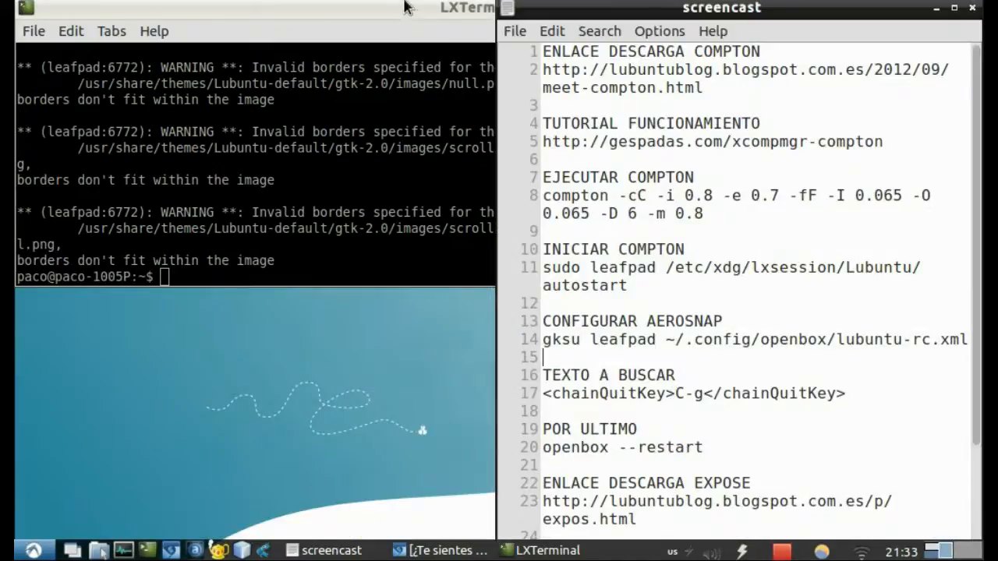
{"action": "key", "text": "super+Up"}
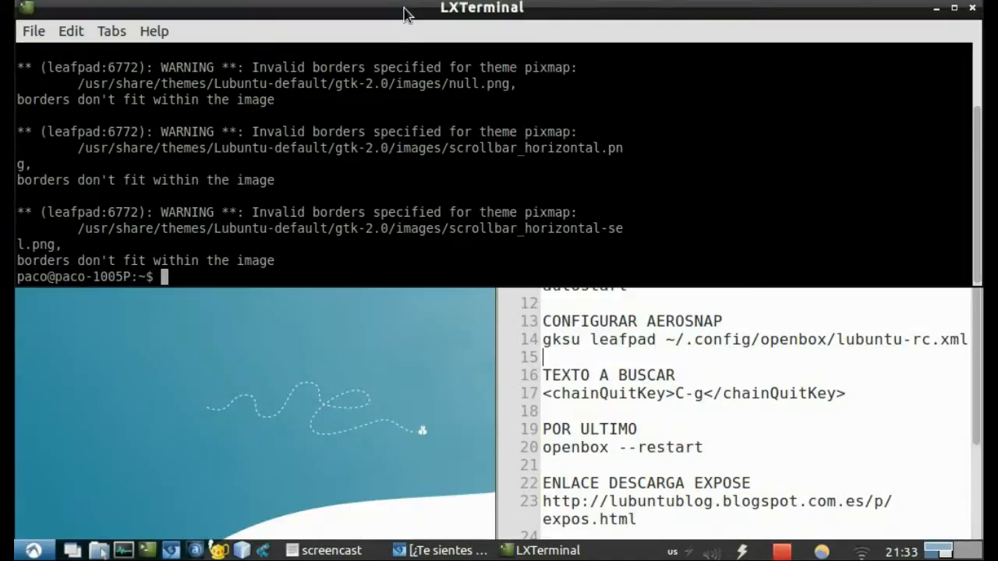
{"action": "key", "text": "super+Left"}
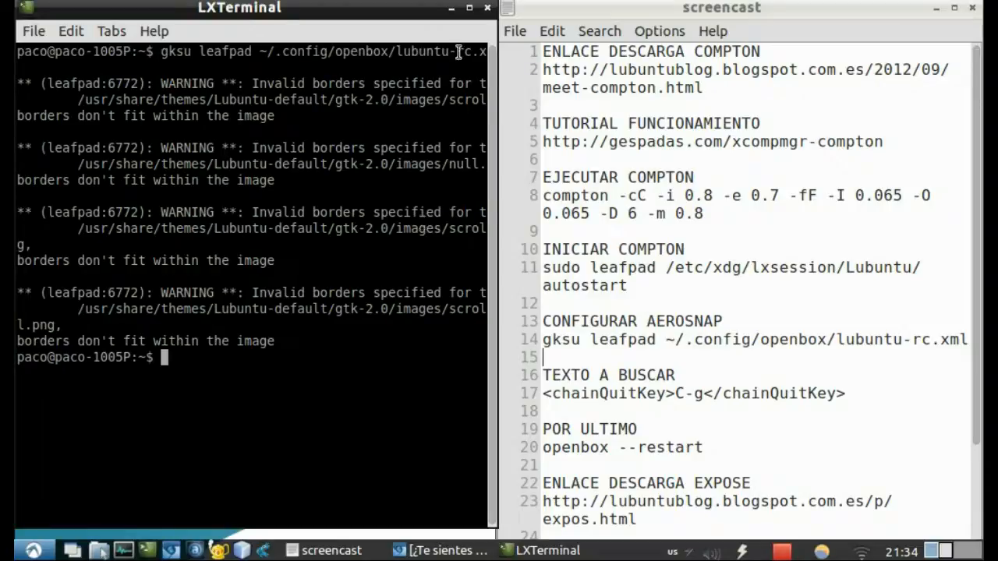
- Close LXTerminal and maximize the screencast notes window
{"action": "left_click", "coordinate": [489, 9]}
{"action": "double_click", "coordinate": [666, 13]}
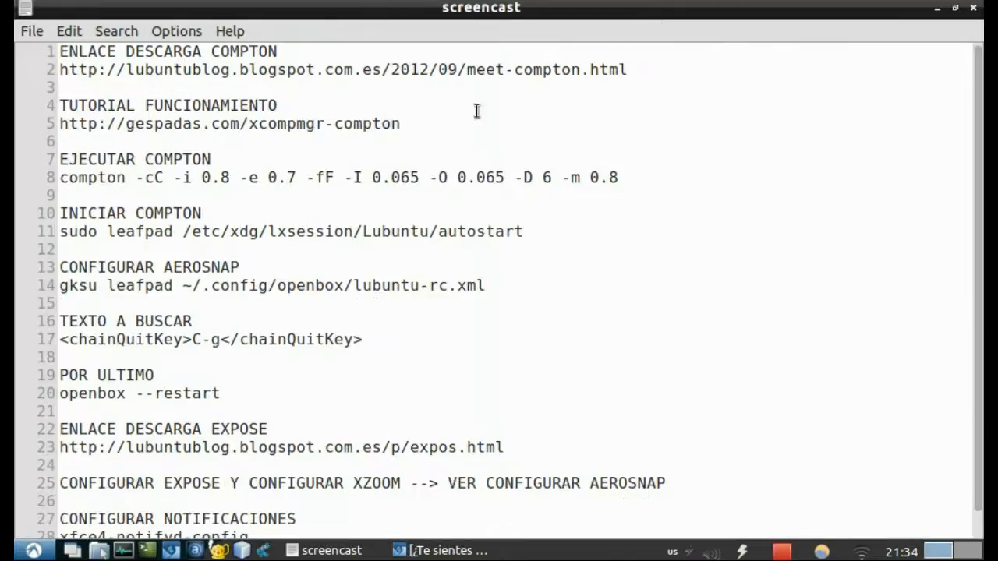
- Copy the command openbox --restart from the POR ULTIMO section of the notes
{"action": "scroll", "coordinate": [242, 310], "scroll_direction": "down", "scroll_amount": 1}
{"action": "left_click", "coordinate": [254, 354]}
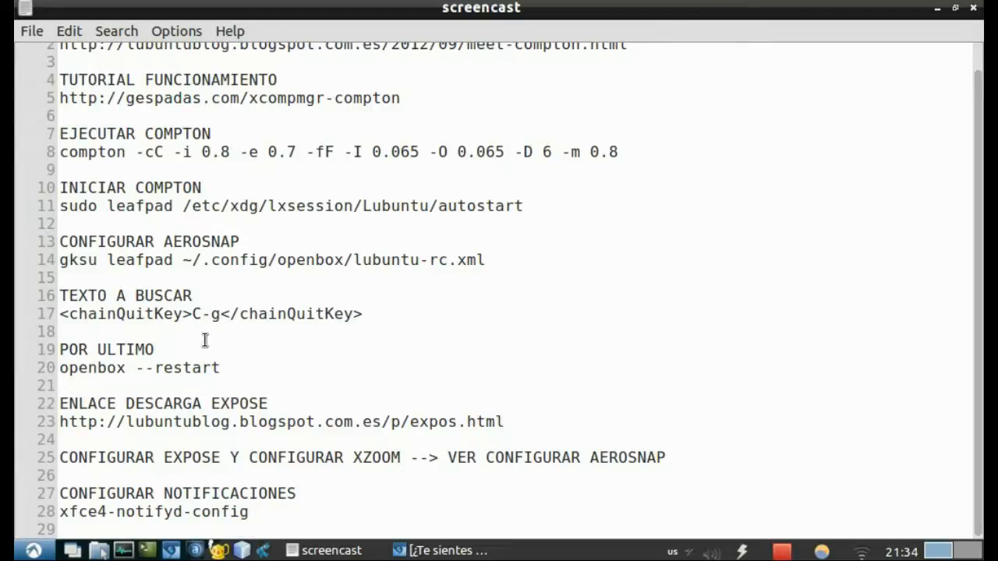
{"action": "left_click_drag", "start_coordinate": [222, 368], "coordinate": [59, 372]}
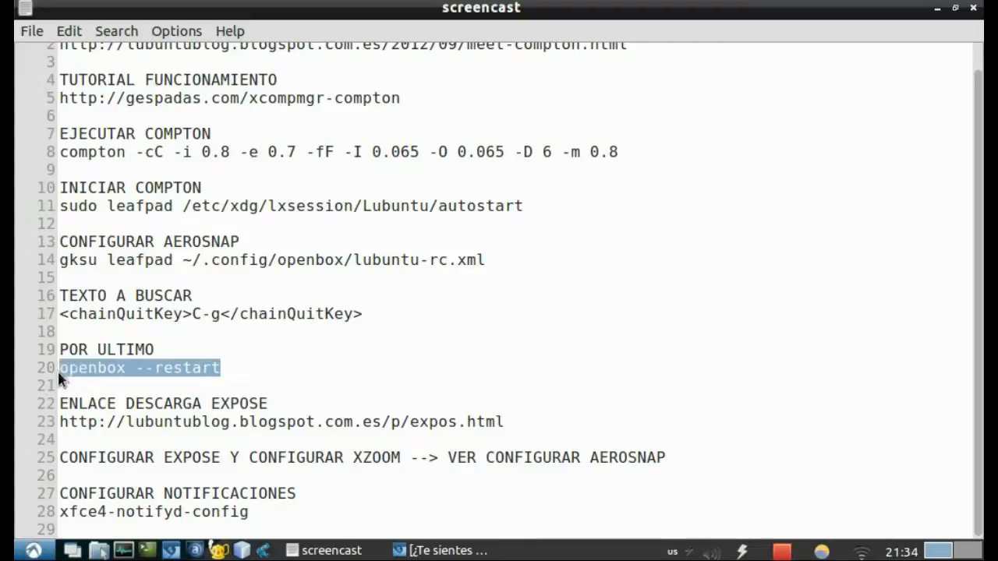
{"action": "right_click", "coordinate": [85, 373]}
{"action": "left_click", "coordinate": [184, 403]}
- Paste openbox --restart into a new LXTerminal window, close the terminal without running it, and return to the notes
{"action": "left_click", "coordinate": [34, 550]}
{"action": "mouse_move", "coordinate": [122, 265]}
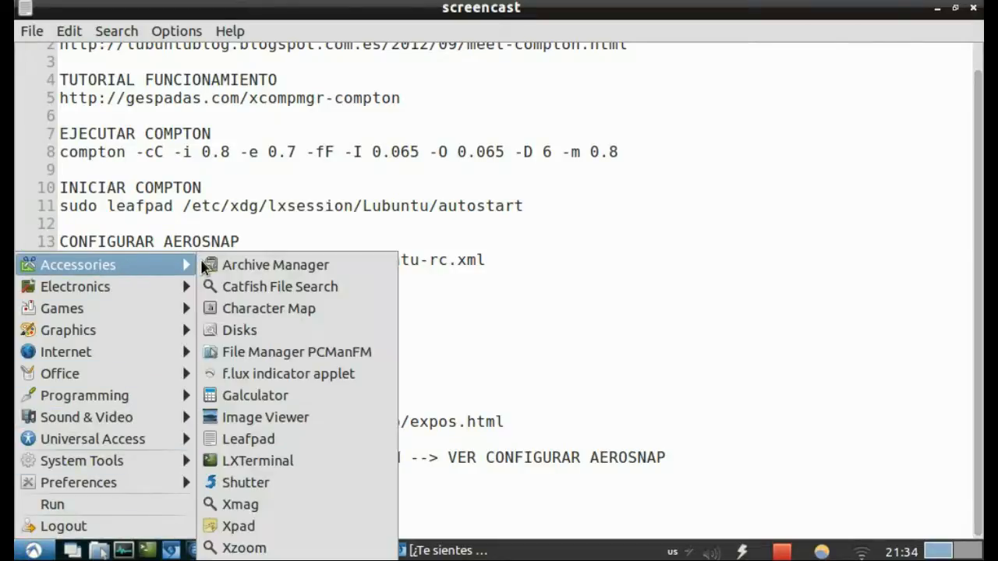
{"action": "left_click", "coordinate": [236, 460]}
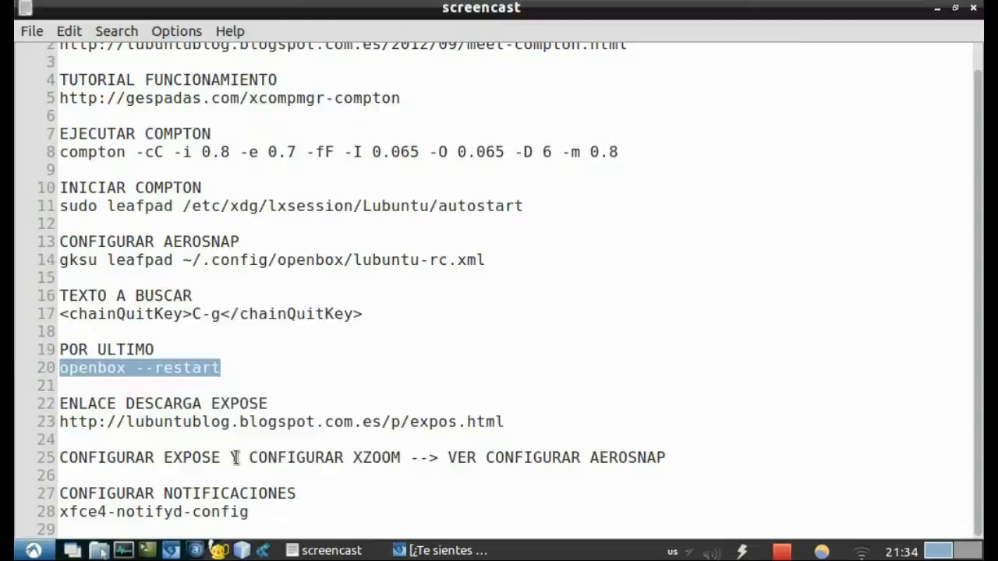
{"action": "left_click", "coordinate": [244, 85]}
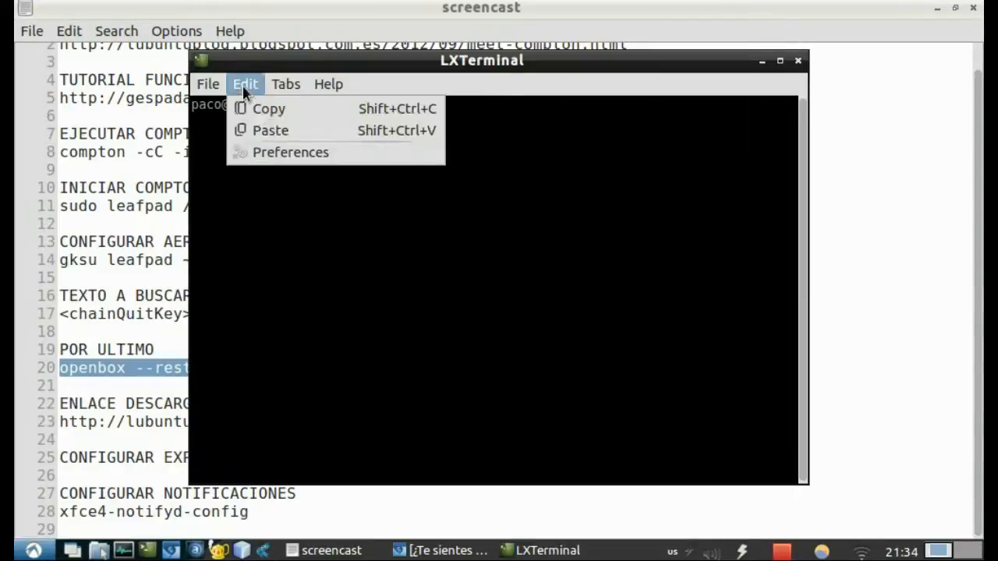
{"action": "left_click", "coordinate": [257, 131]}
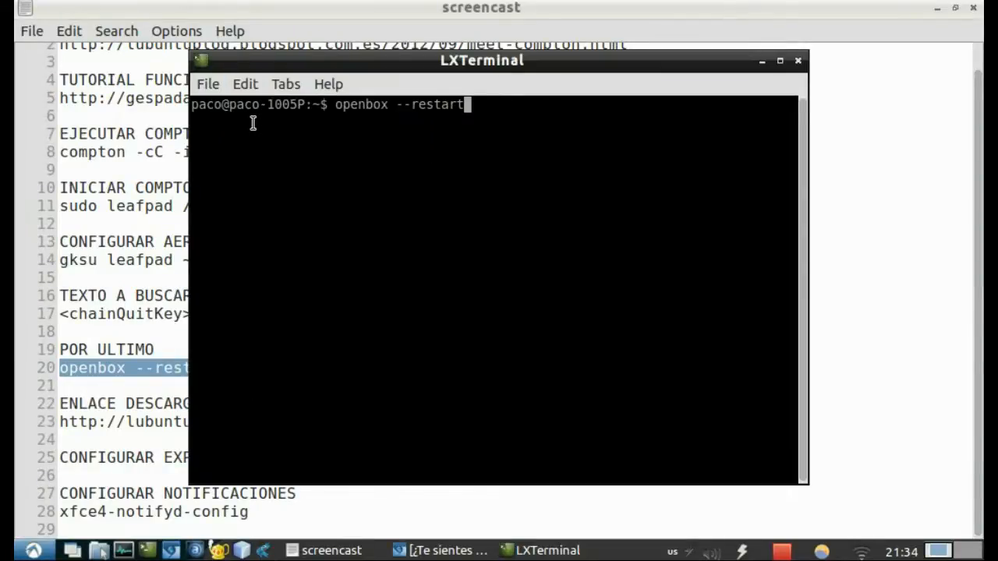
{"action": "left_click", "coordinate": [799, 61]}
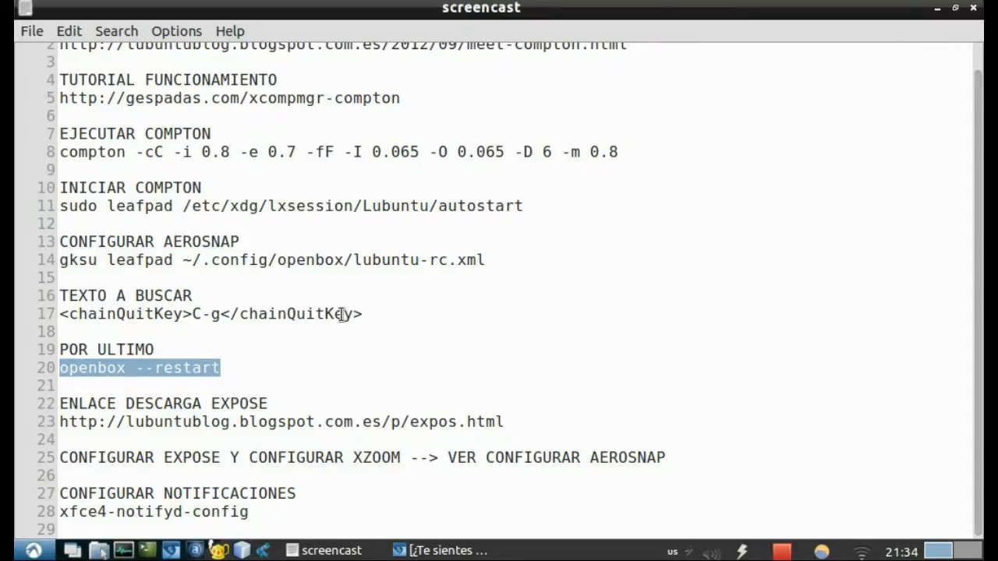
{"action": "left_click", "coordinate": [309, 382]}
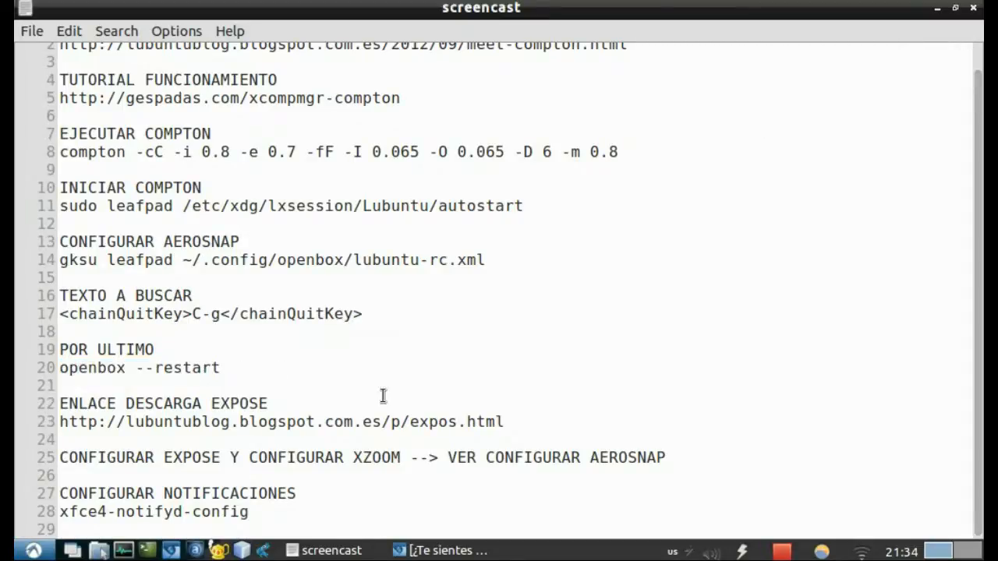